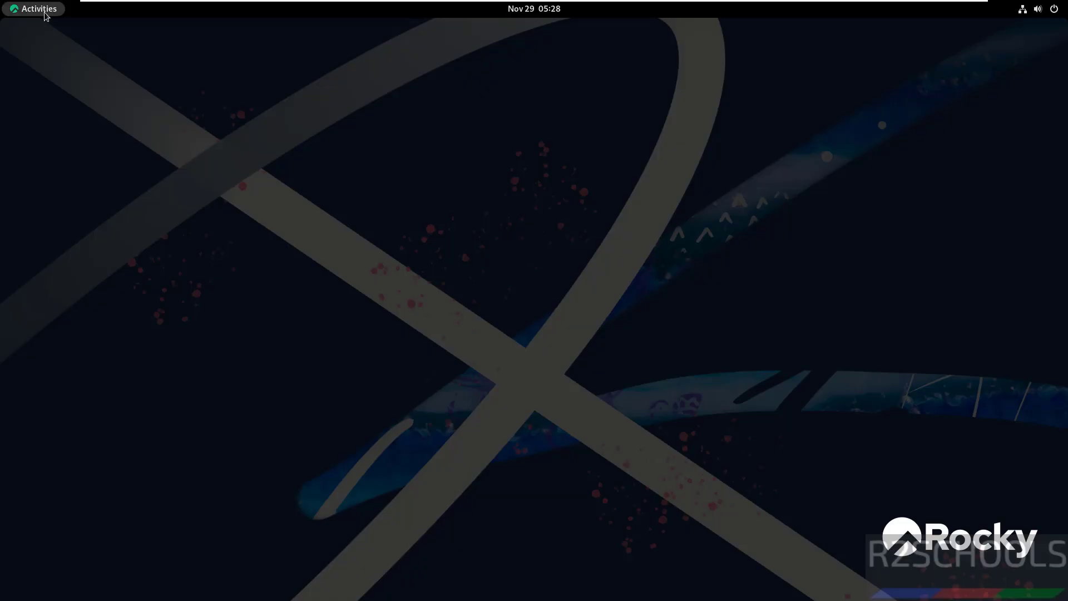
- Open the GNOME Activities overview from the top-left corner of the top bar
click(44, 11)
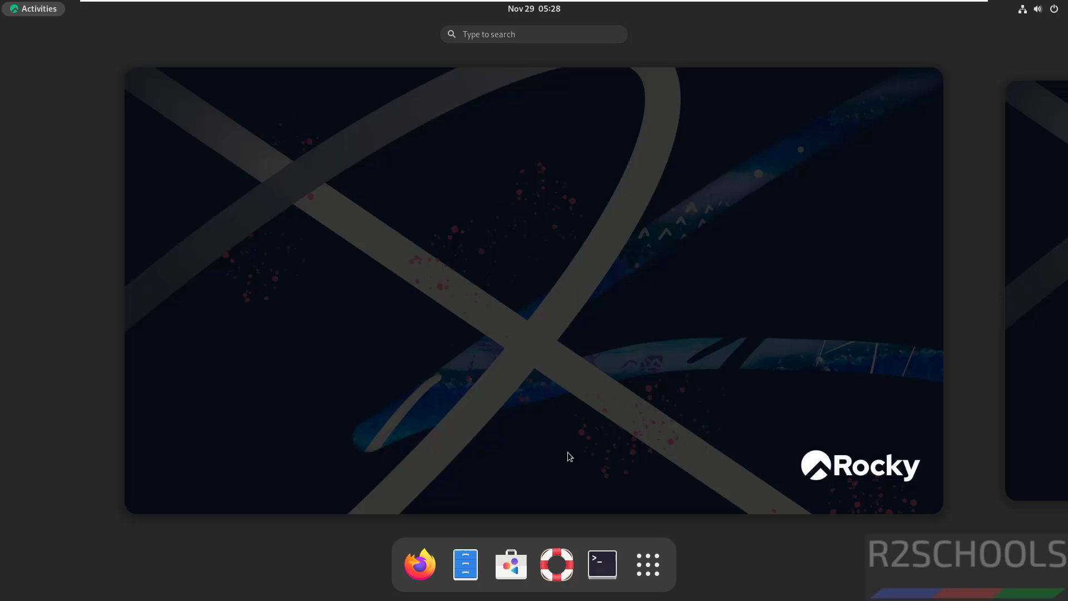
- Confirm java is missing with java --version, decline java-17-openjdk-headless, and clear the screen
click(603, 563)
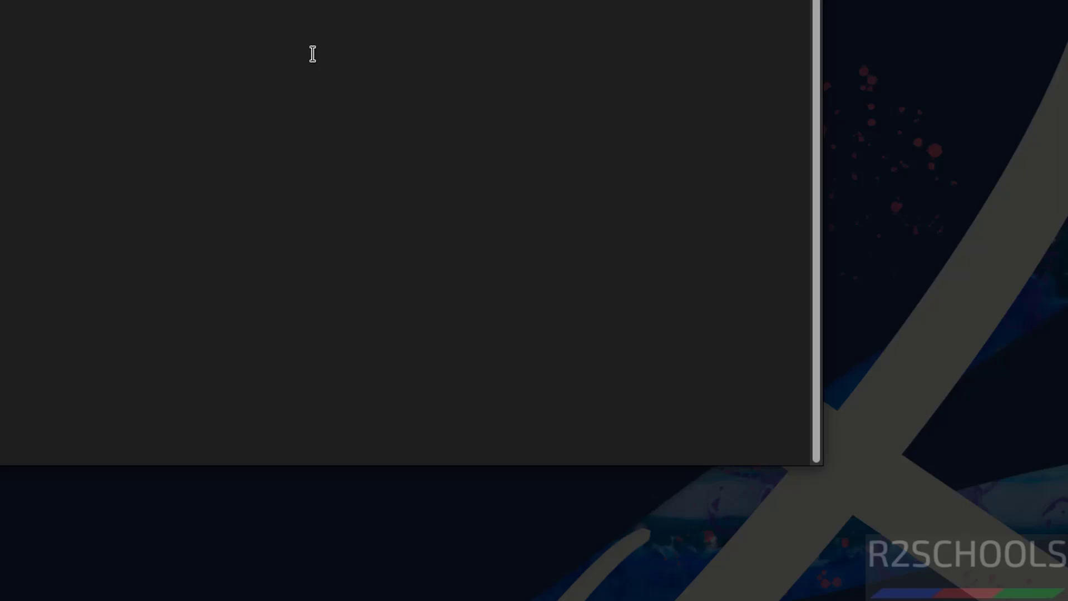
text(java)
text( --)
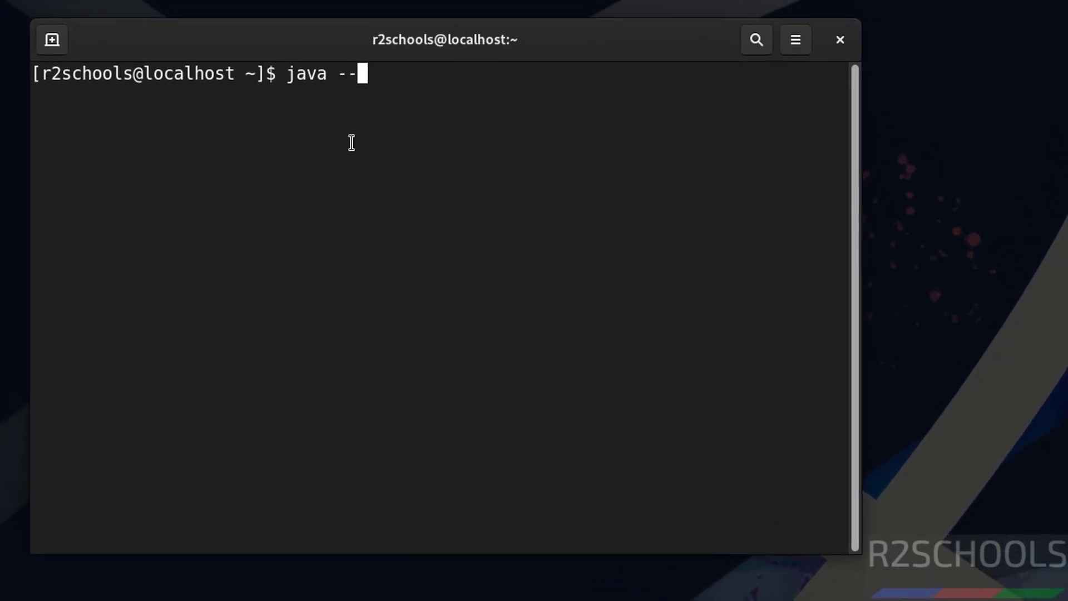
text(version)
key(Return)
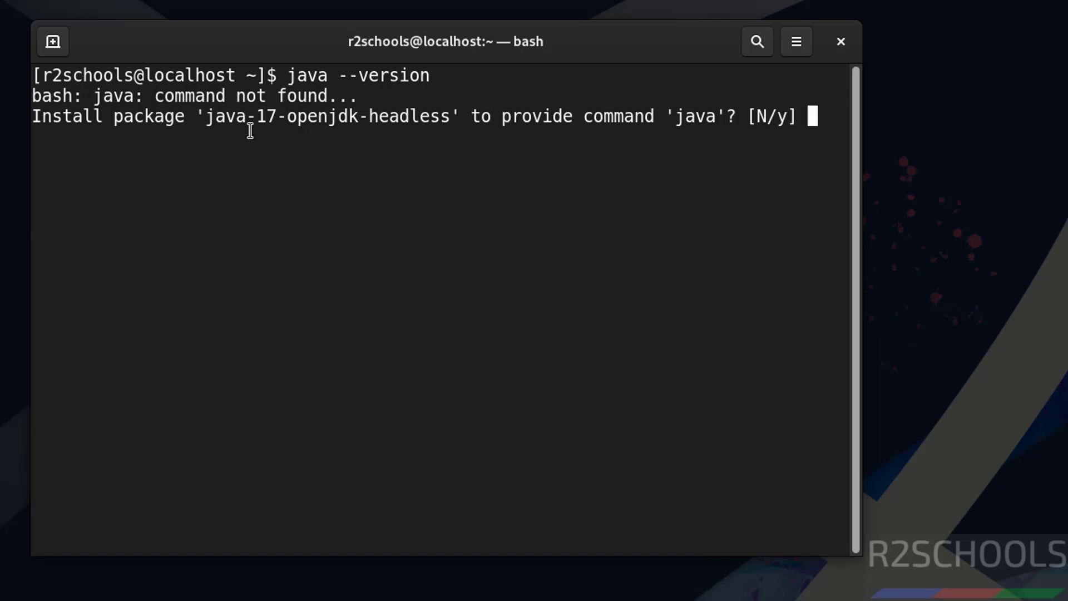
text(n)
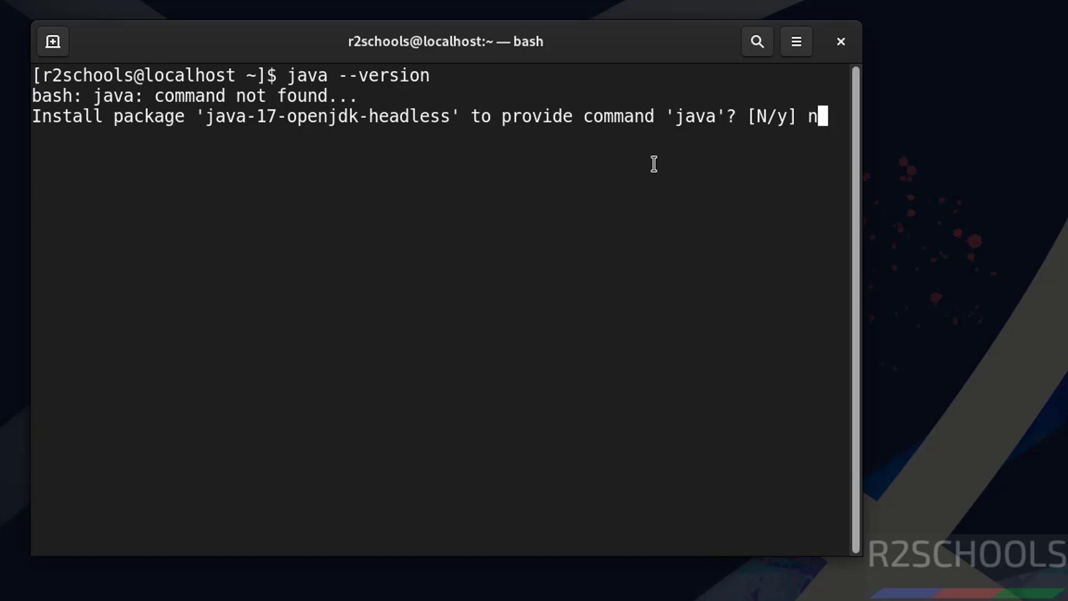
key(Return)
key(ctrl+l)
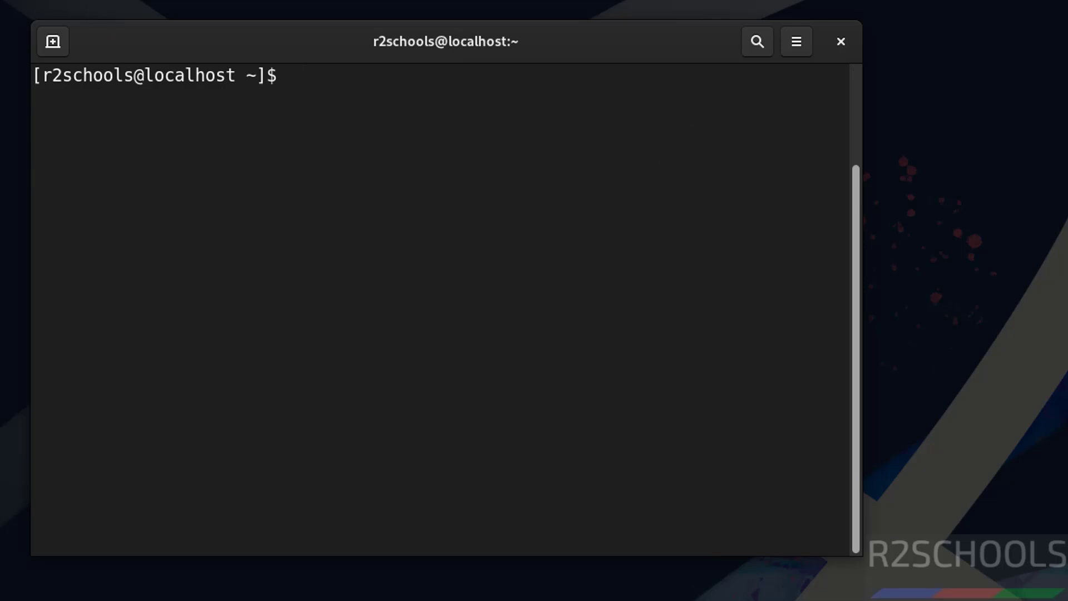
key(super)
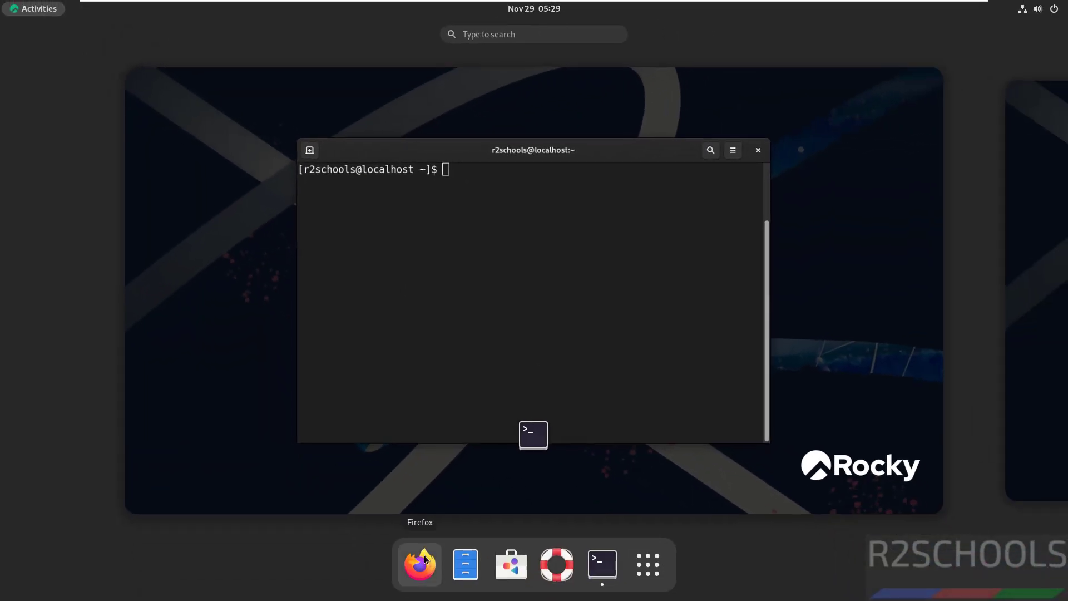
- Load oracle.com in Firefox and navigate Products > Java to the Java Downloads page
click(420, 566)
click(357, 53)
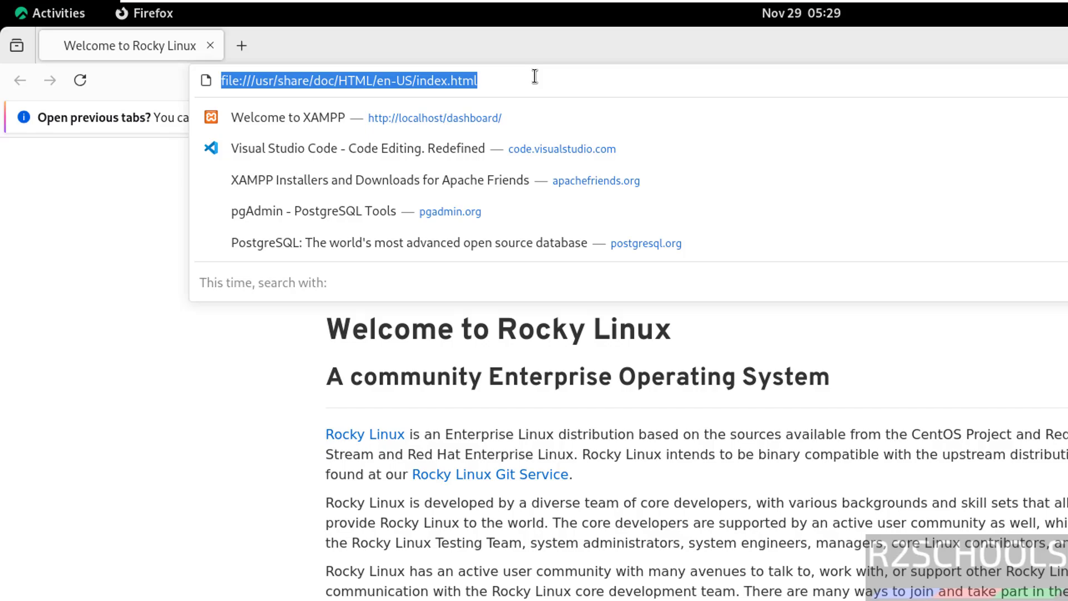
text(oracle.com)
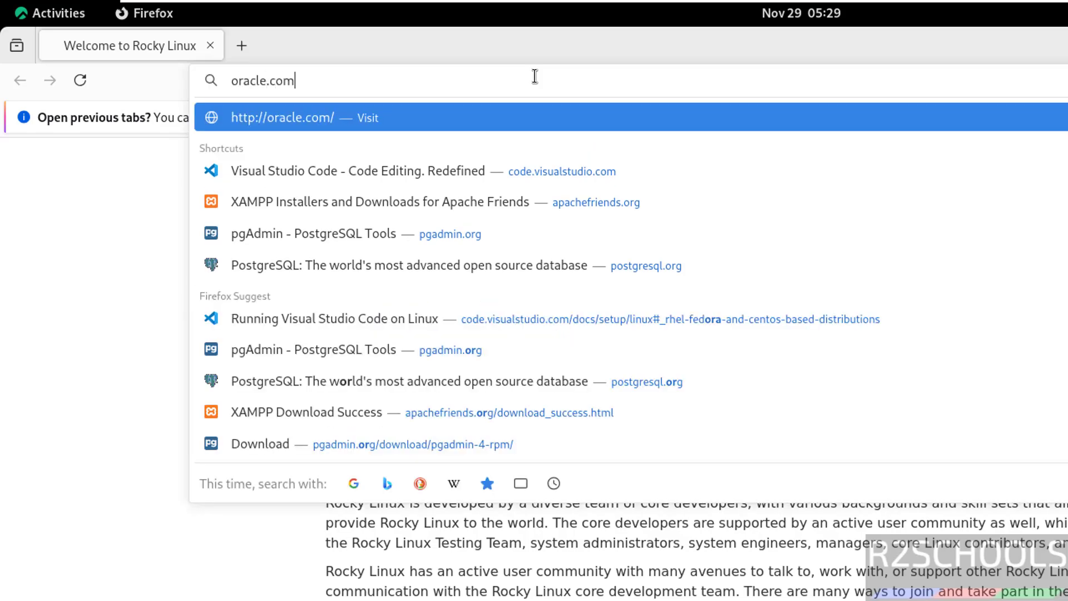
key(Return)
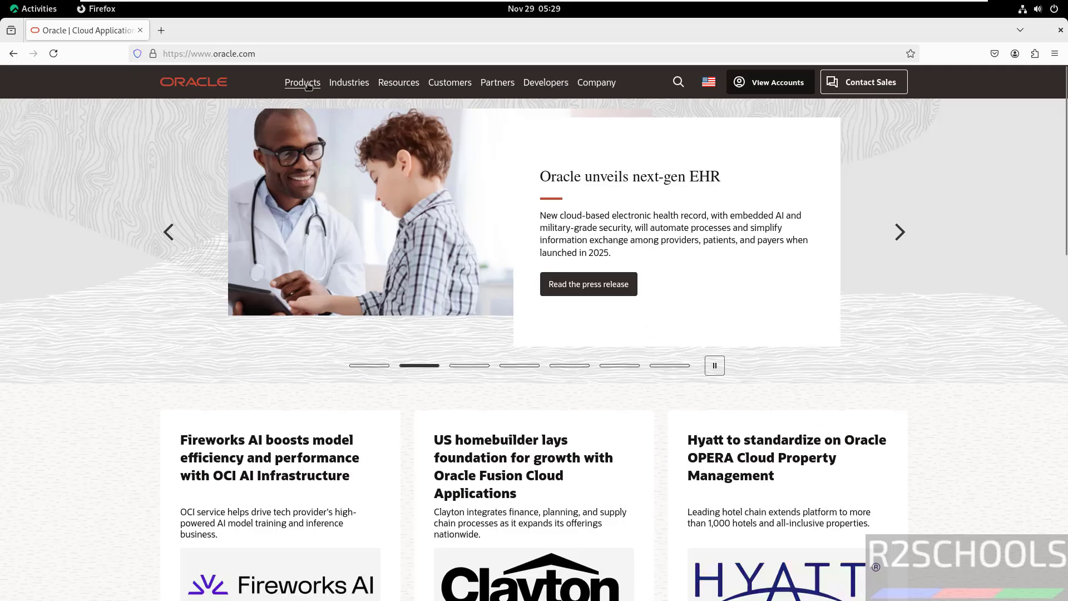
click(303, 83)
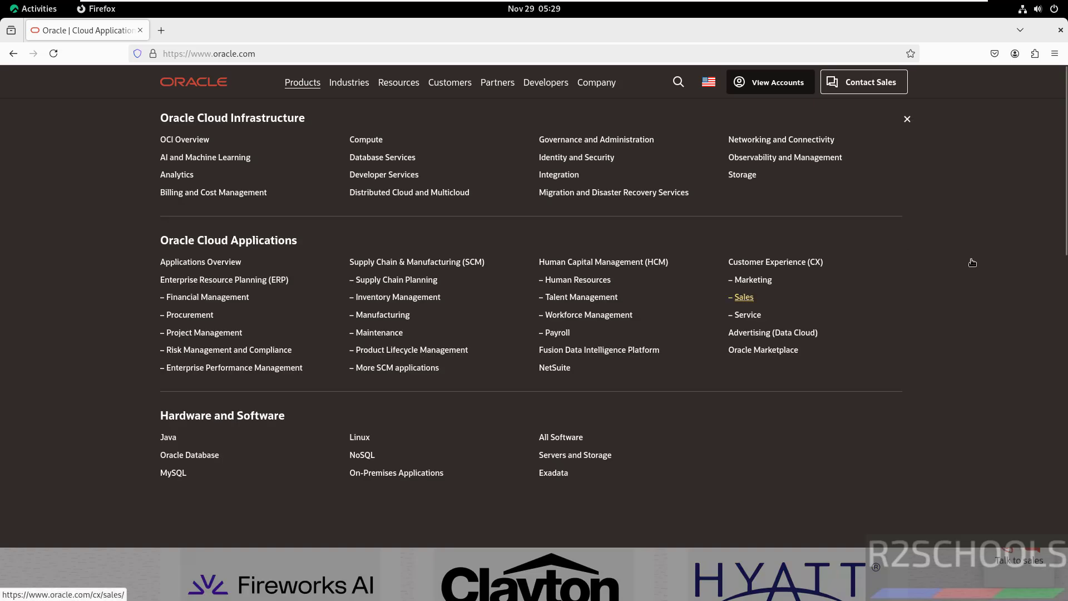
click(169, 438)
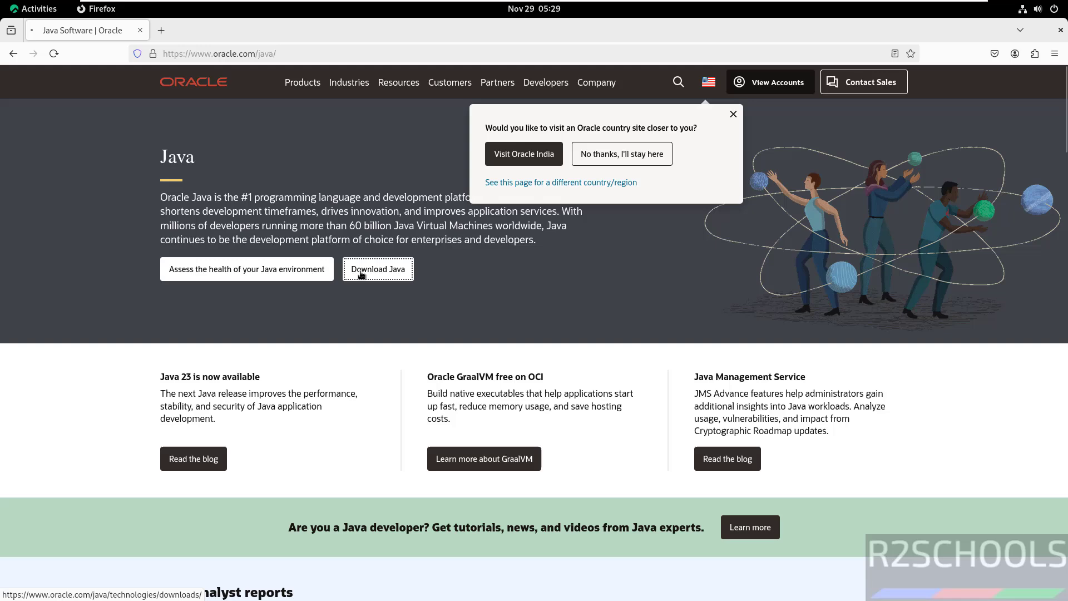
click(377, 268)
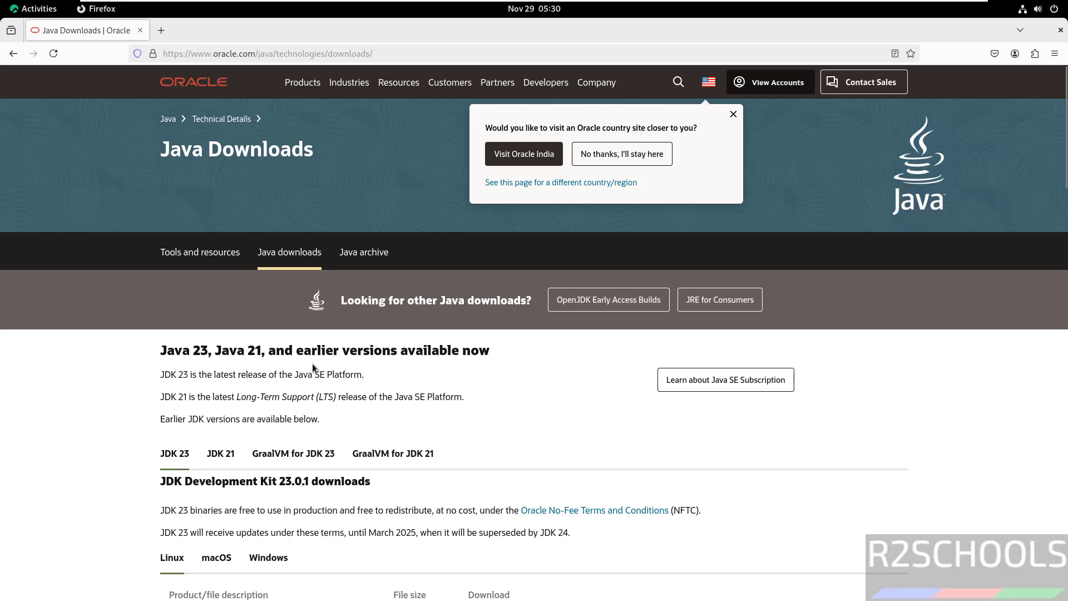
scroll(416, 378, down, 2)
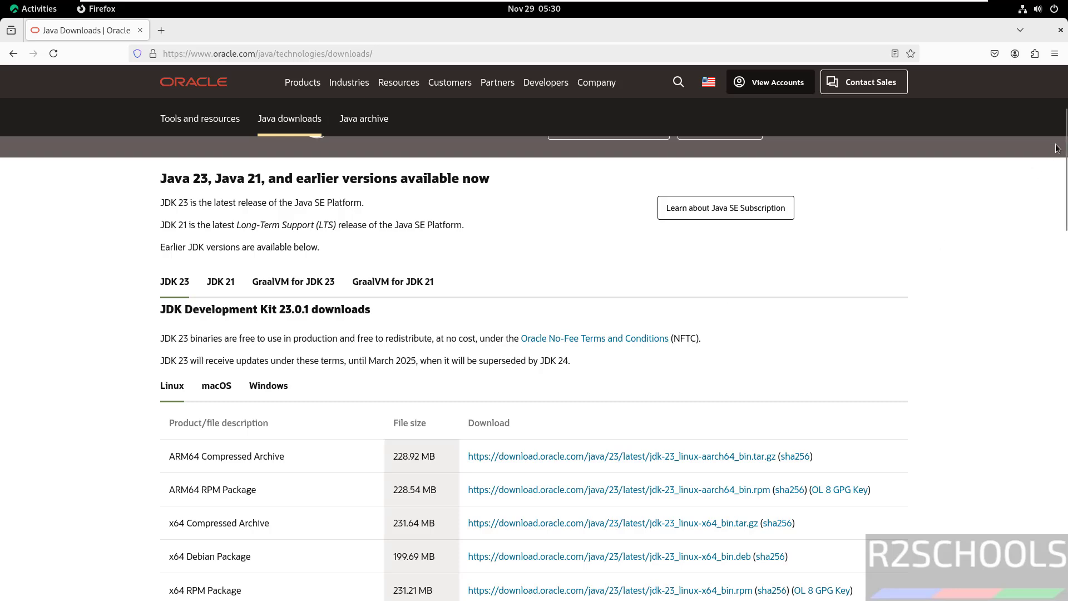
scroll(1065, 140, down, 1)
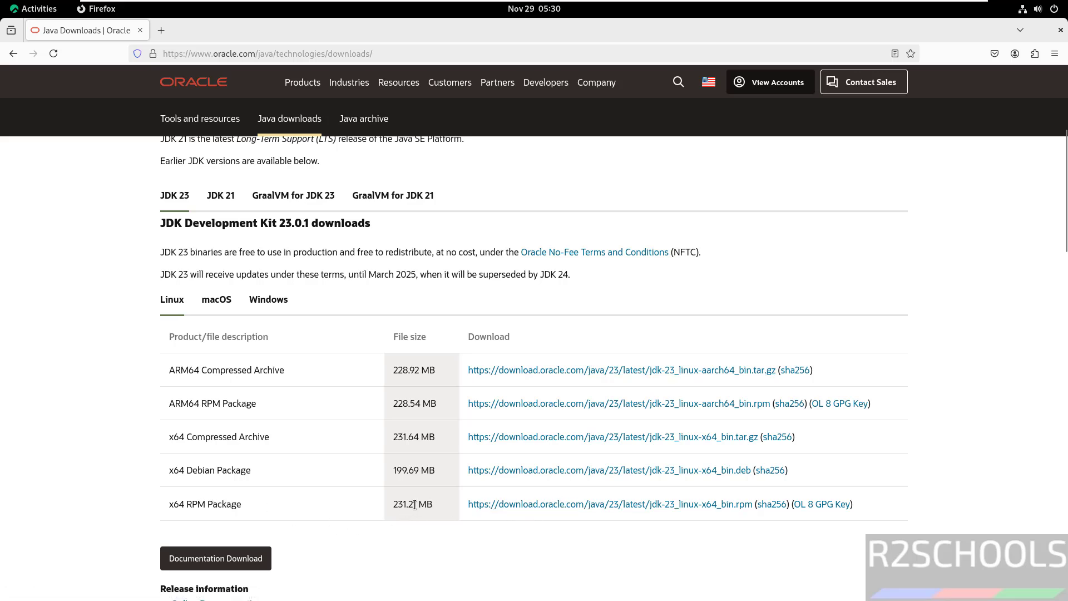
- Copy the link address of the Linux x64 RPM Package download
right_click(517, 504)
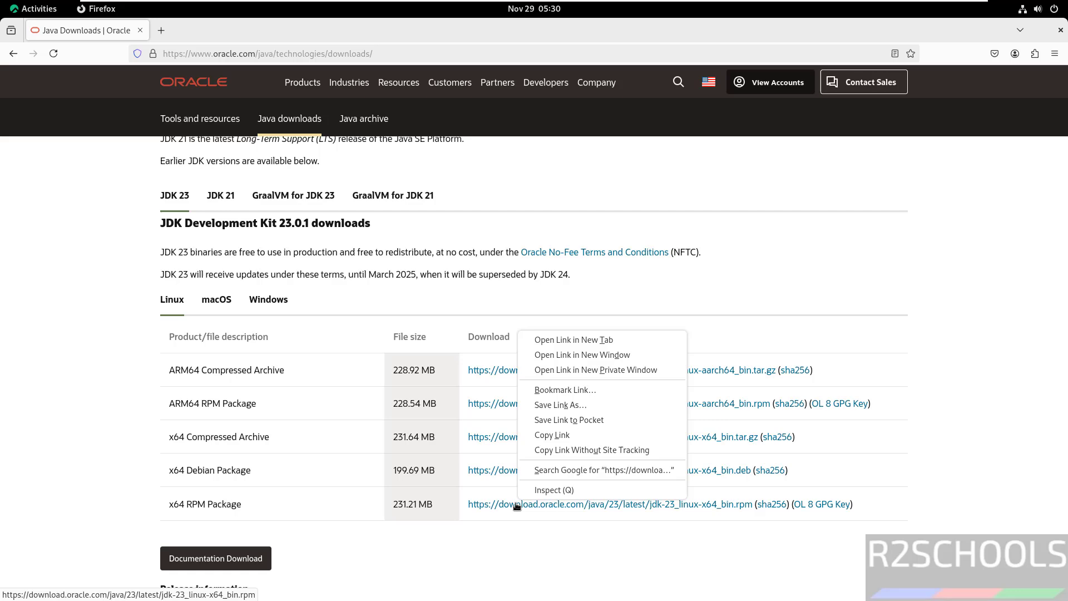
click(570, 433)
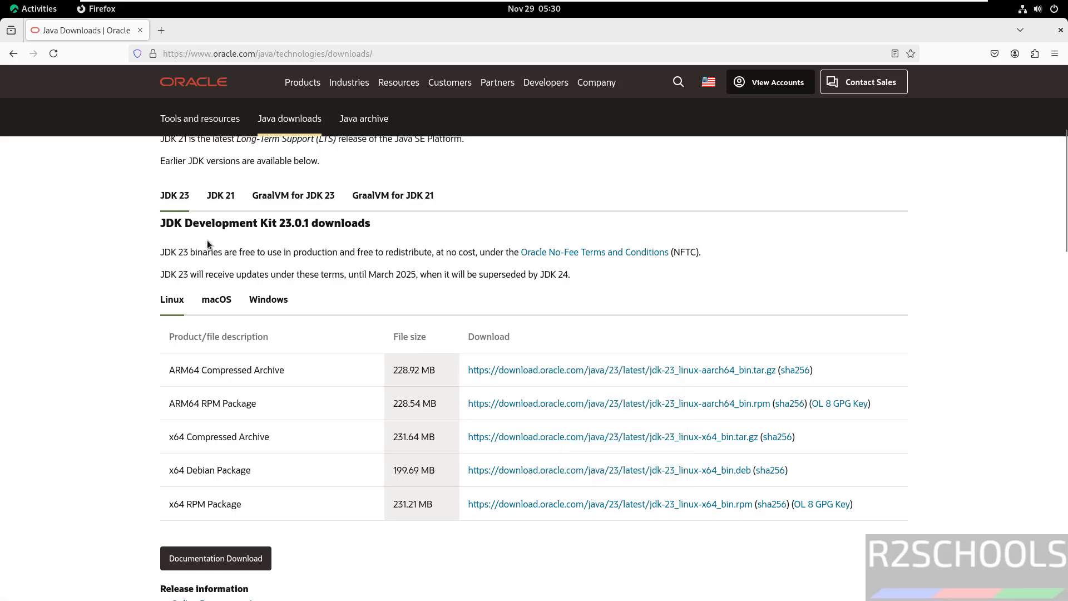
- Download the copied JDK 23 RPM link with wget, then list the home folder to confirm it
click(39, 8)
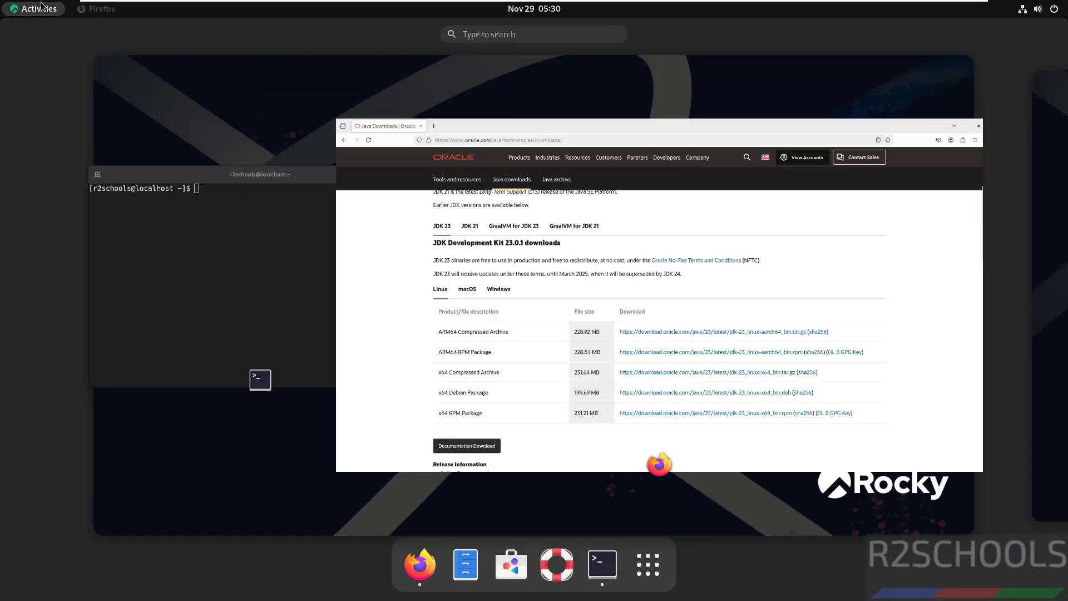
click(199, 259)
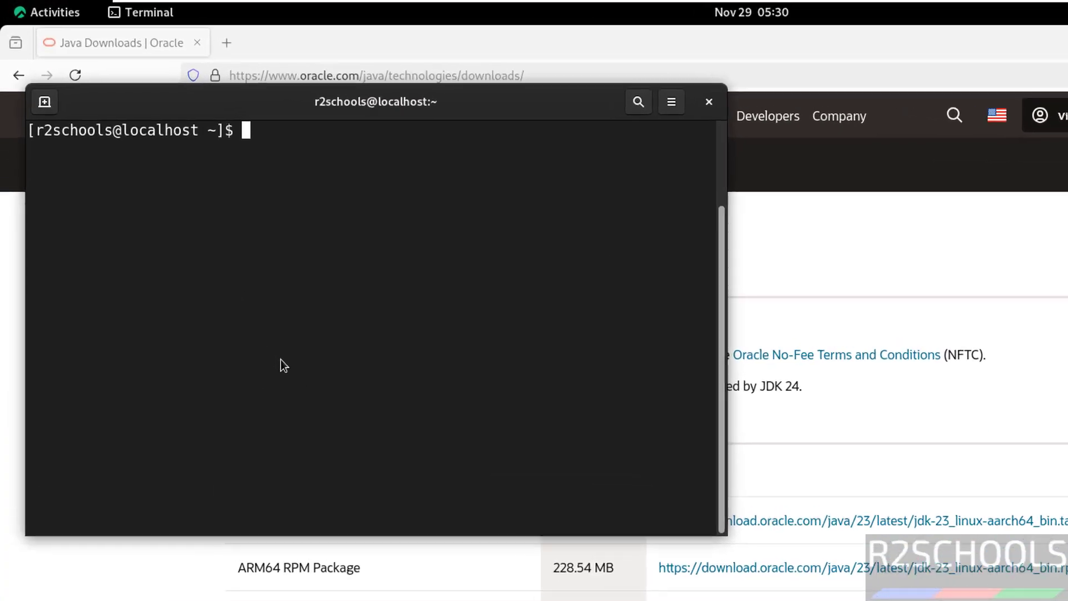
text(wg)
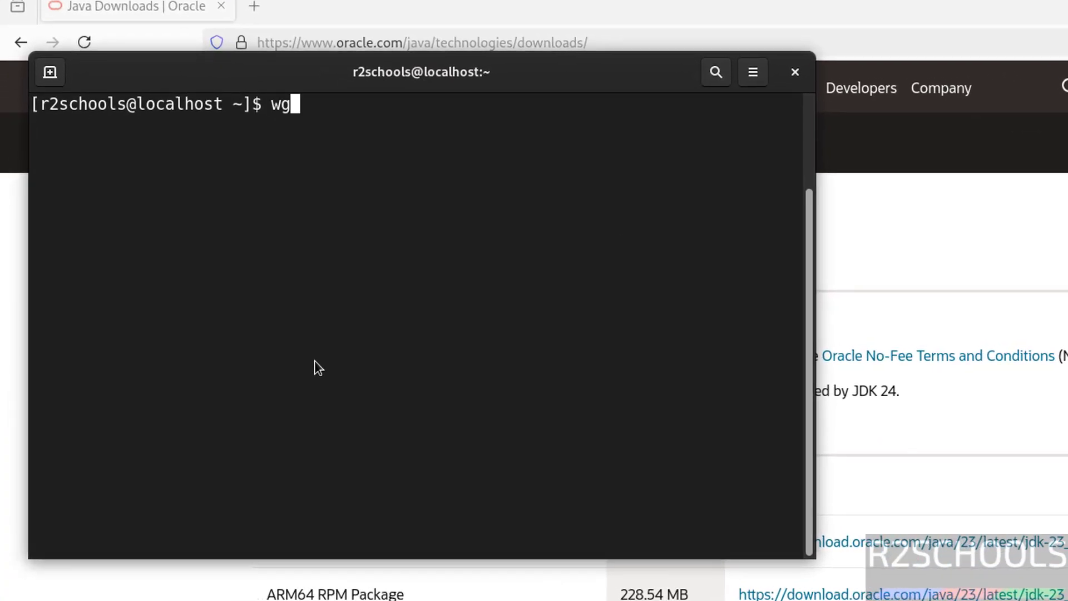
text(et)
right_click(281, 253)
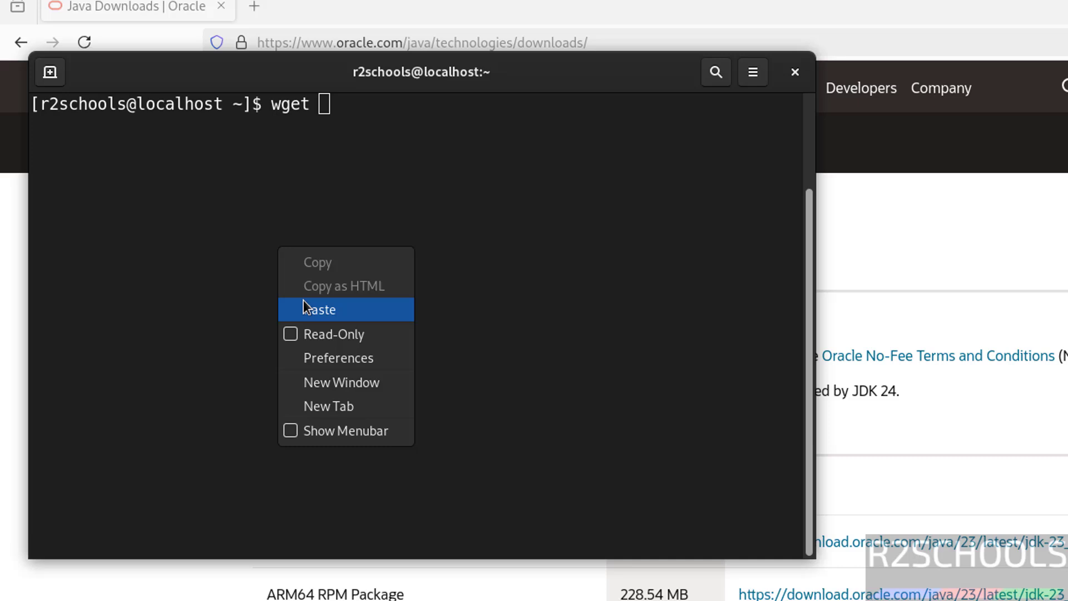
click(318, 310)
key(Return)
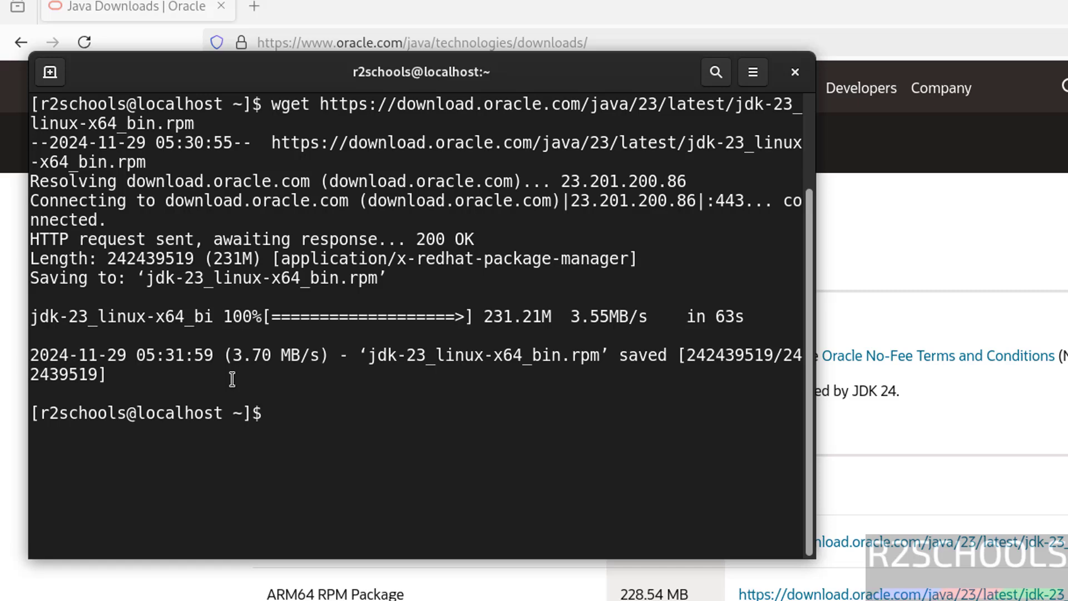
text(ls)
key(Return)
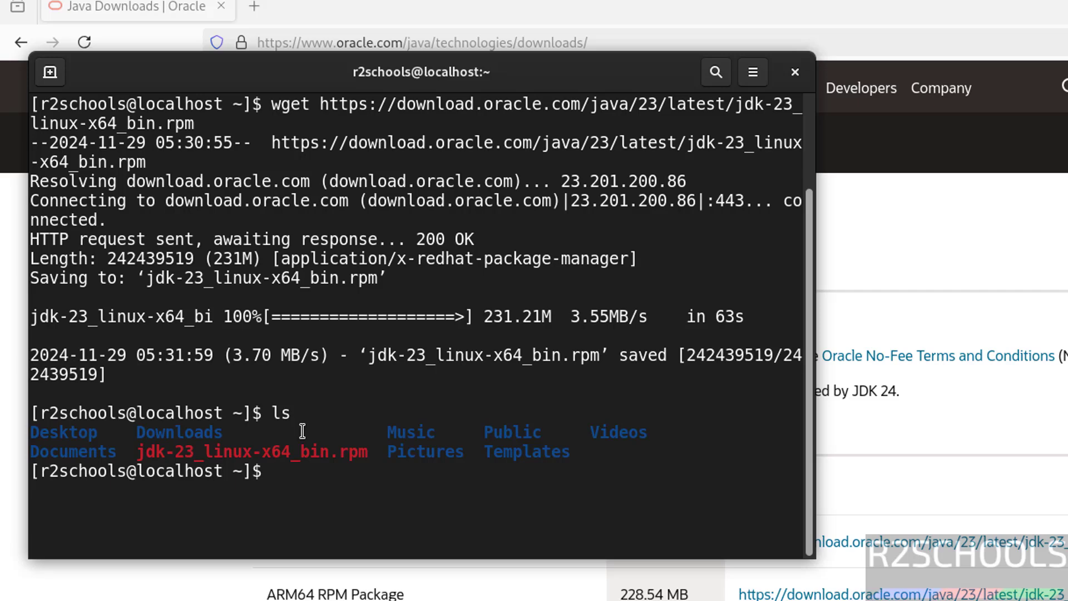
- Install jdk-23_linux-x64_bin.rpm with sudo rpm -ivh, entering the sudo password
key(ctrl+l)
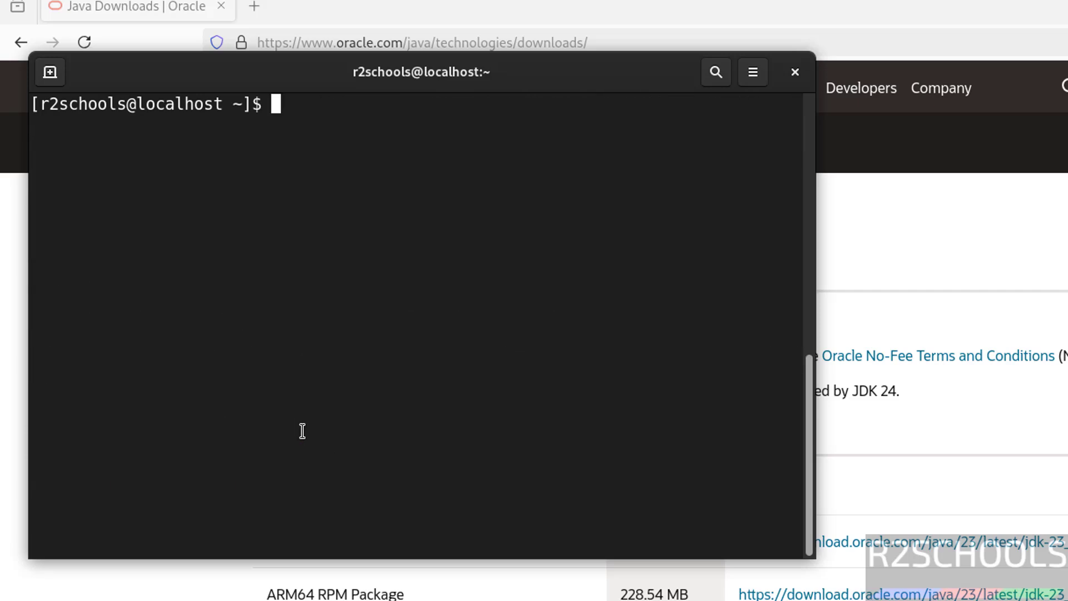
text(sudo r)
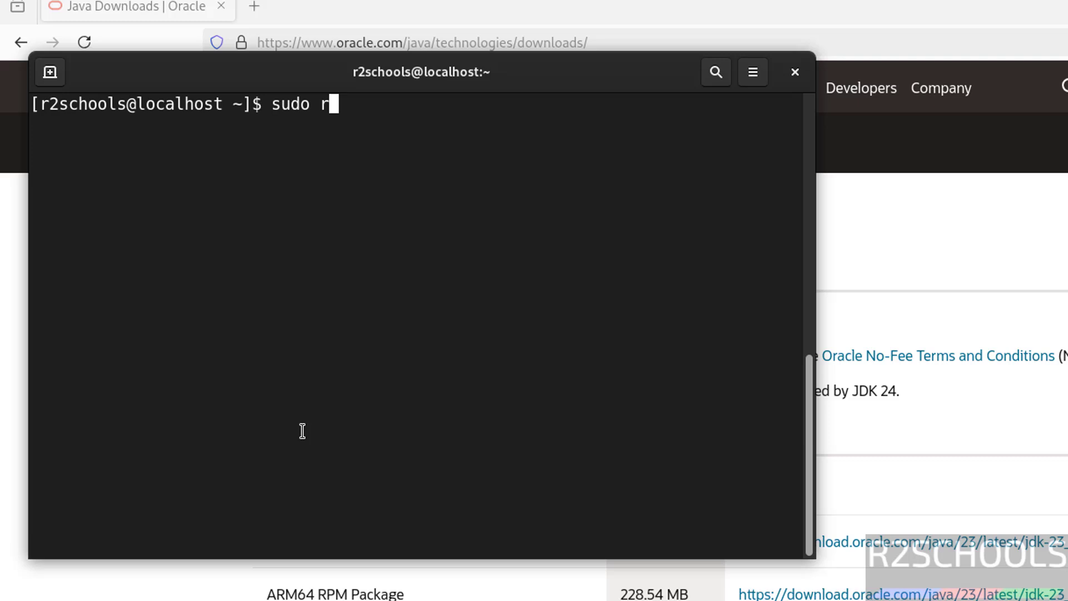
text(pm -i)
text(vh )
text(j)
text(d)
key(Tab)
key(Return)
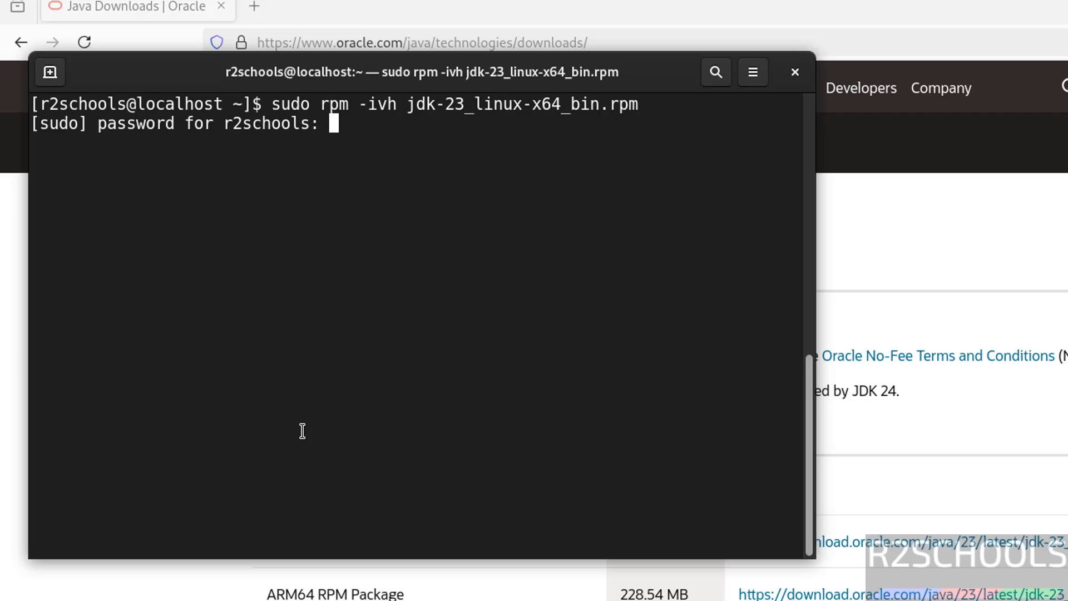
key(Return)
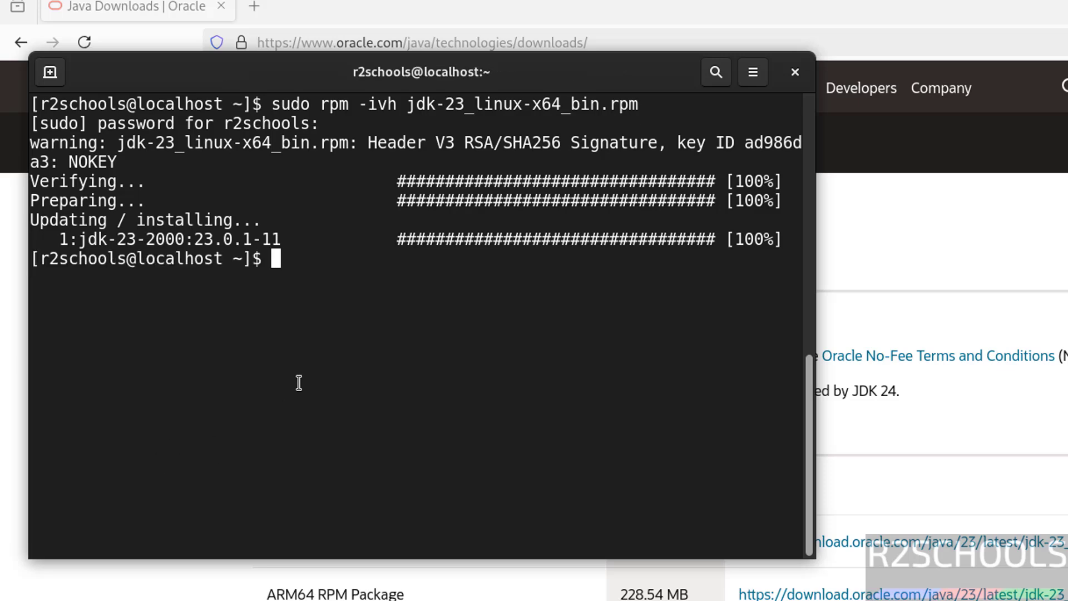
text(java )
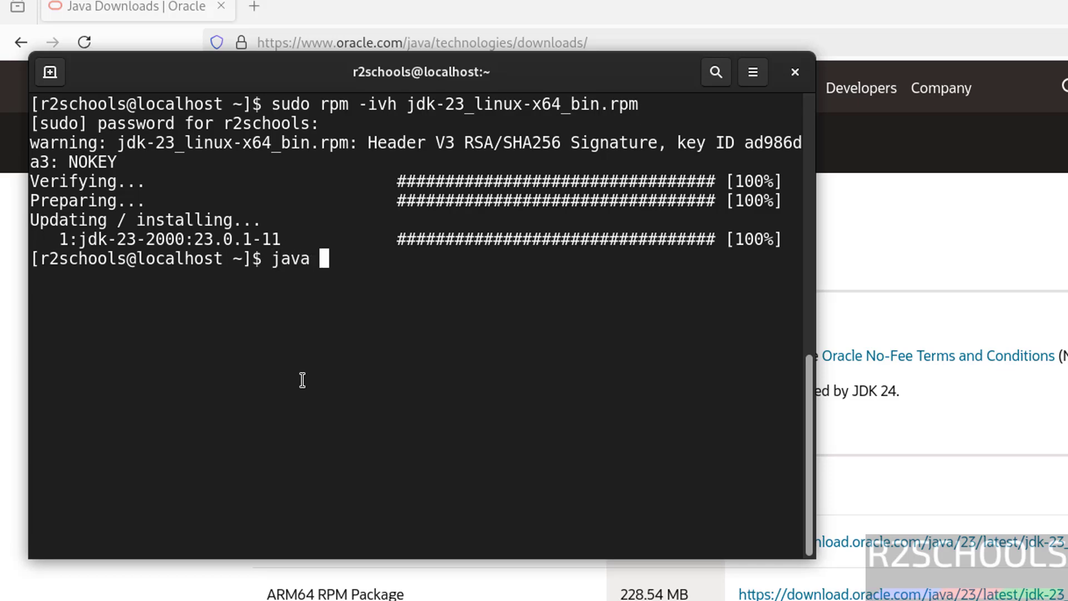
text(--version)
- Run java --version and highlight the reported 23.0.1 version number
key(Return)
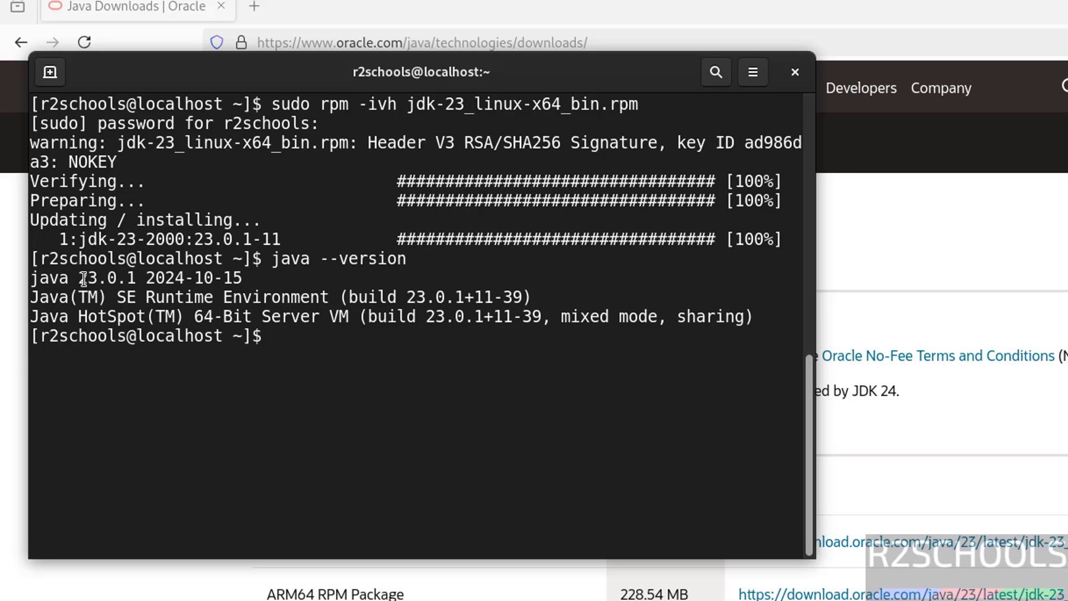
drag(82, 275, 190, 278)
click(393, 432)
text(s)
text(udo vi r2s)
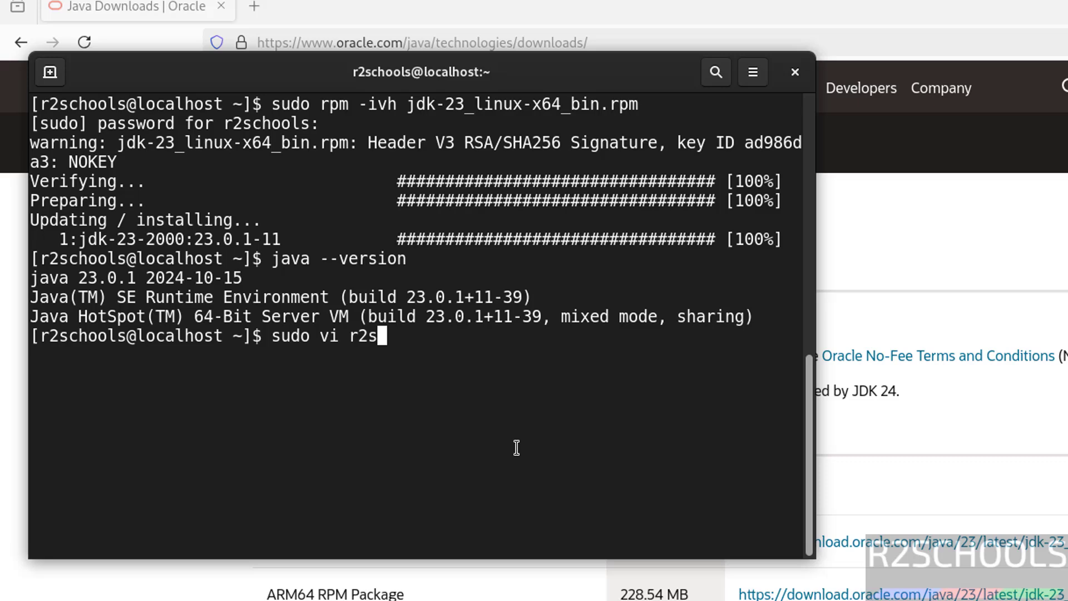
text(chools.java)
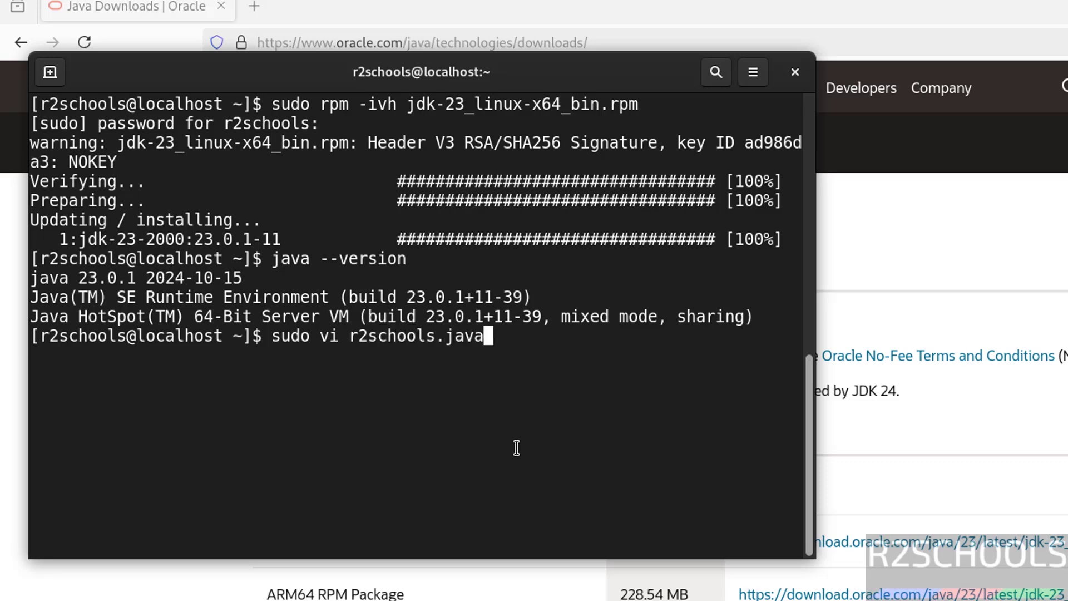
- Paste the r2schools class into r2schools.java with sudo vi and save with :wq!
key(Return)
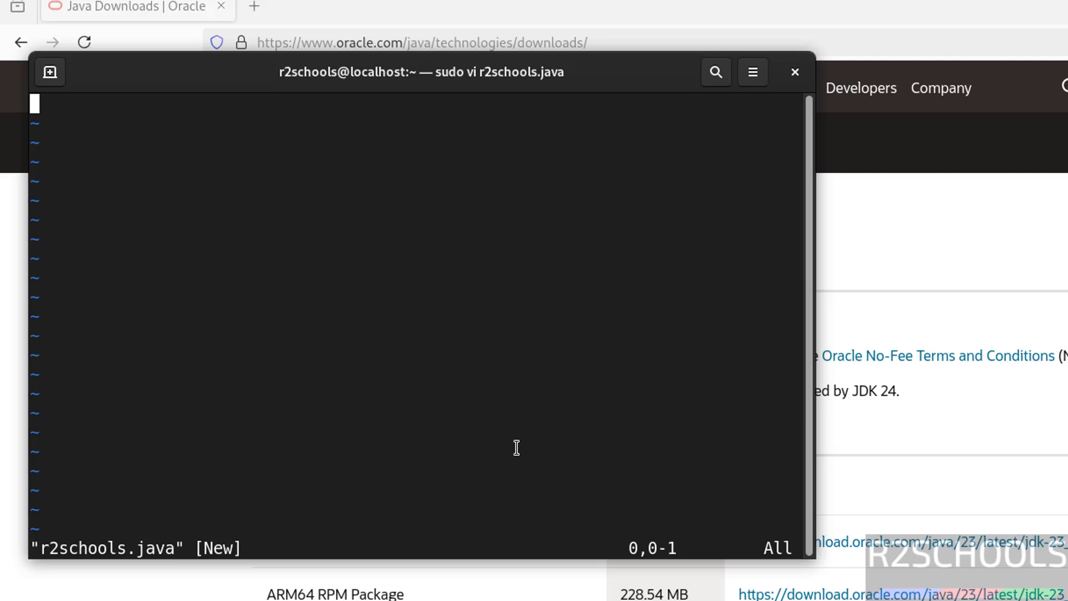
key(i)
right_click(358, 247)
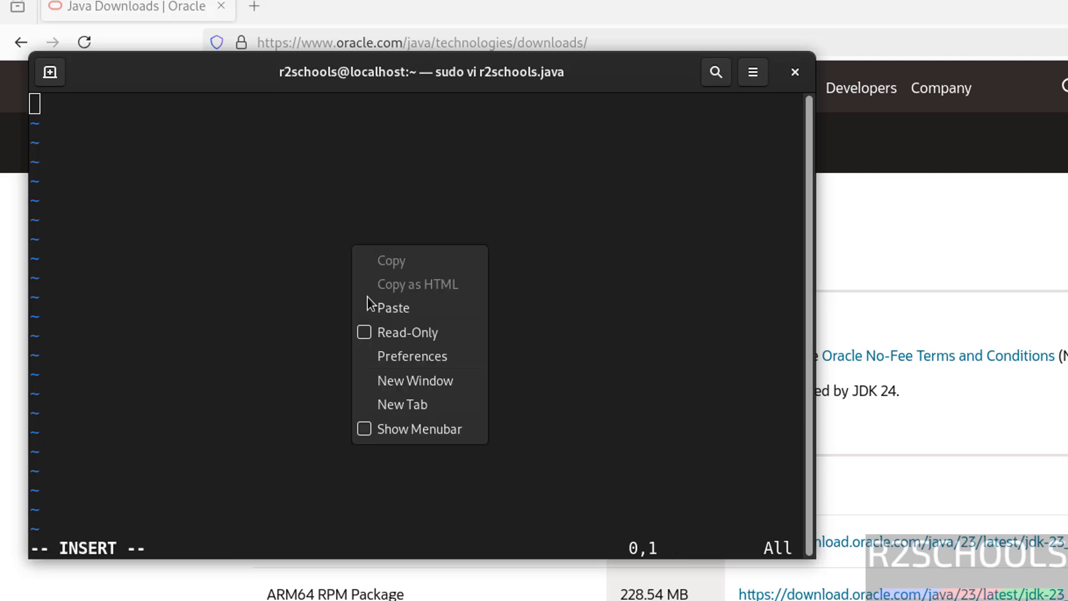
click(367, 305)
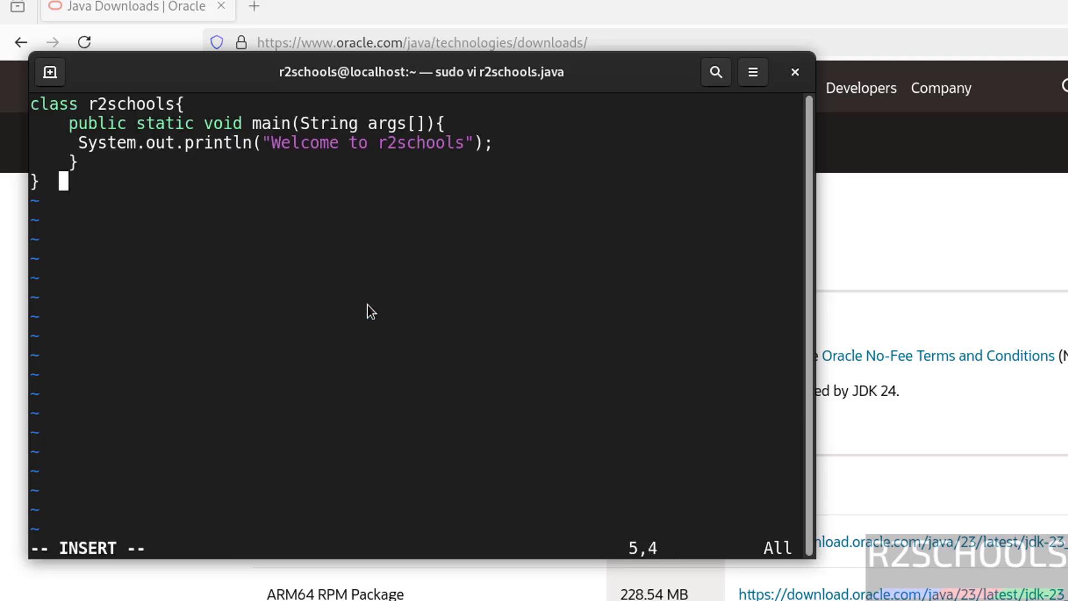
key(Escape)
text(:wq)
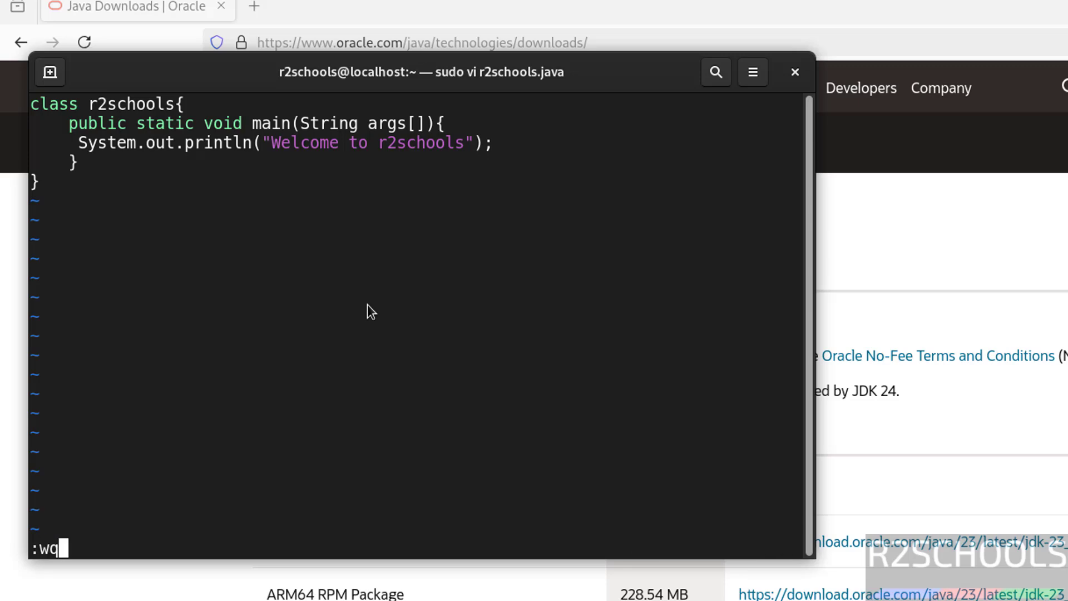
text(!)
key(Return)
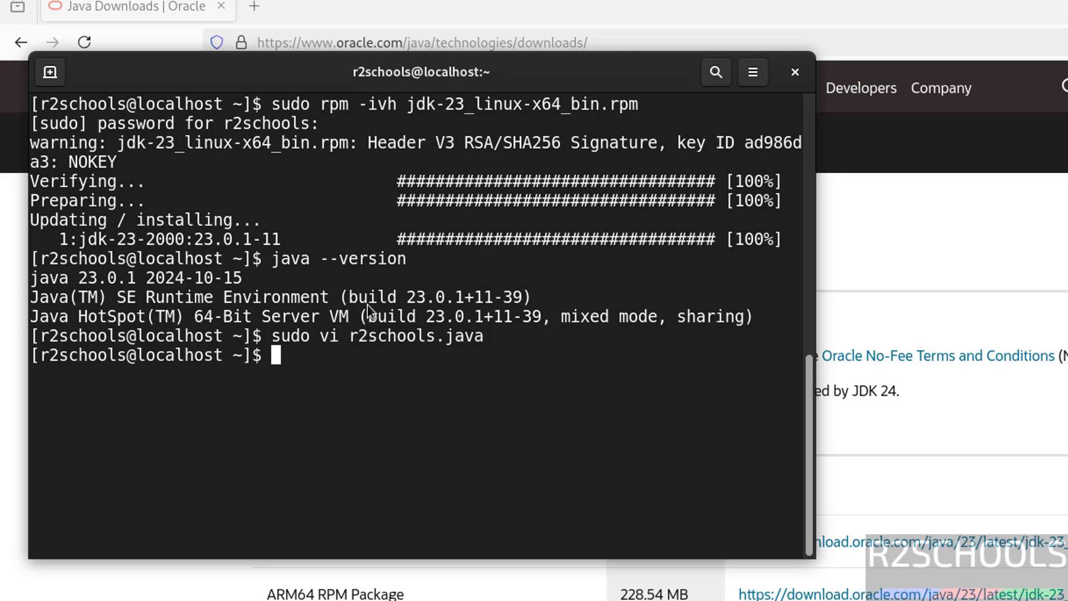
text(javac)
text( r2schools.java)
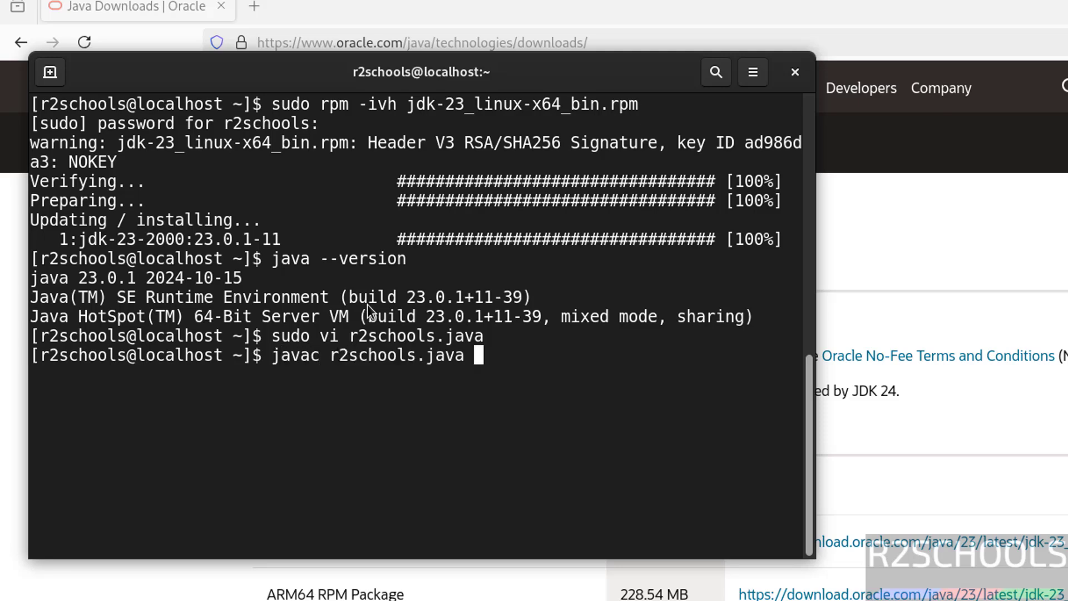
- Compile r2schools.java with javac and run it with java r2schools
key(Return)
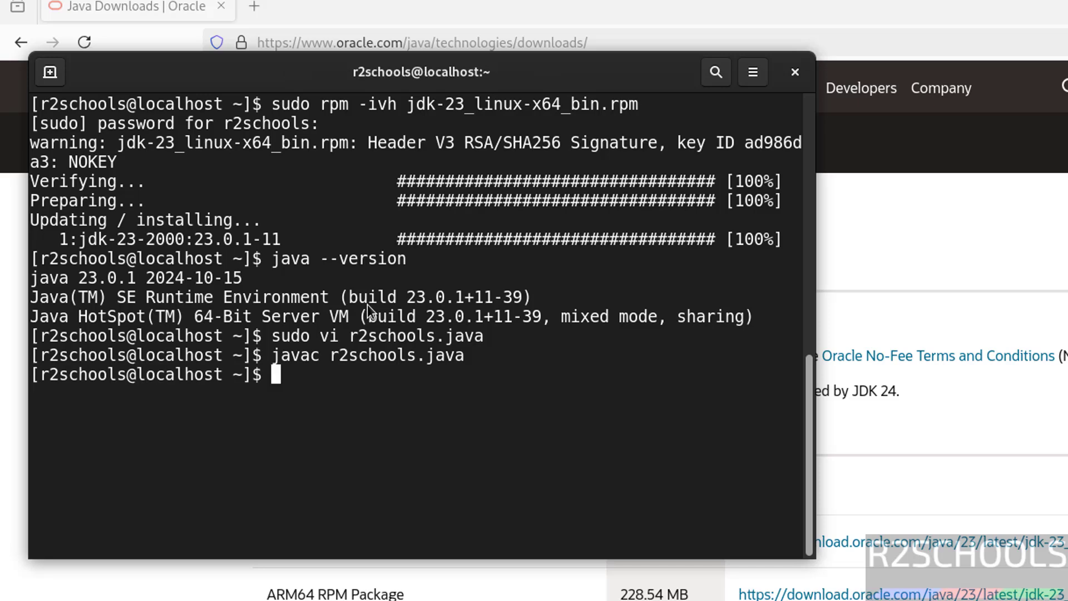
text(java )
text(r2schools)
key(Return)
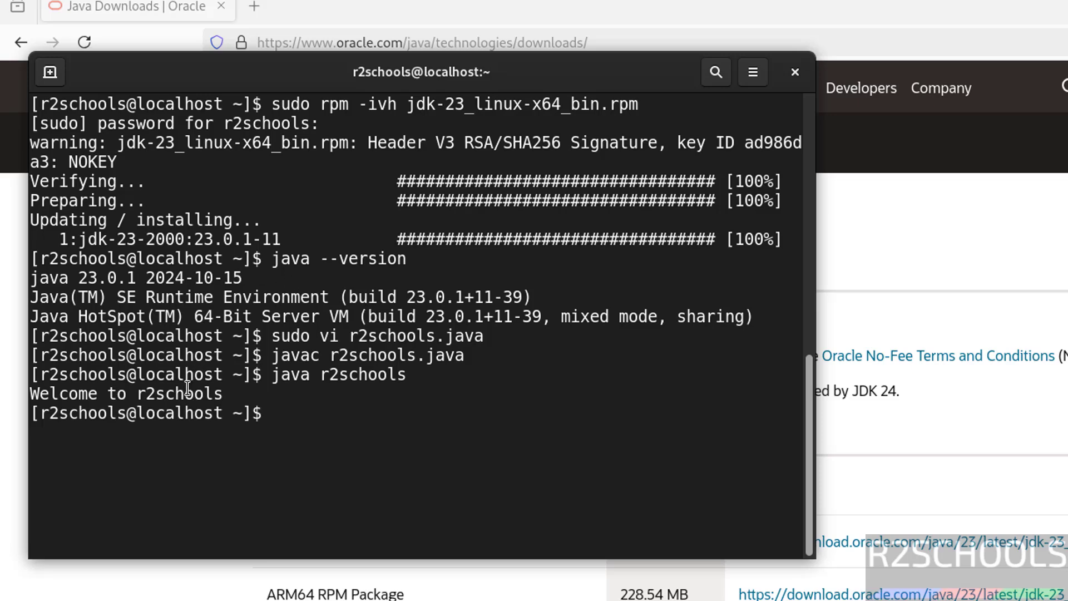
- Reopen r2schools.java in vi by recalling the earlier edit command from history
key(Up)
key(Up)
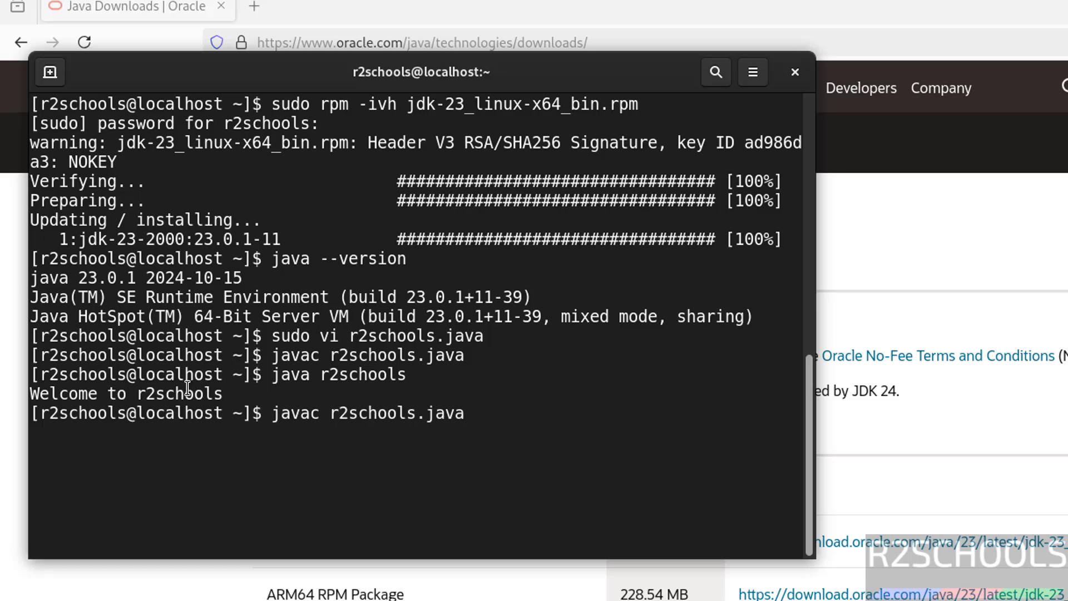
key(Up)
key(Return)
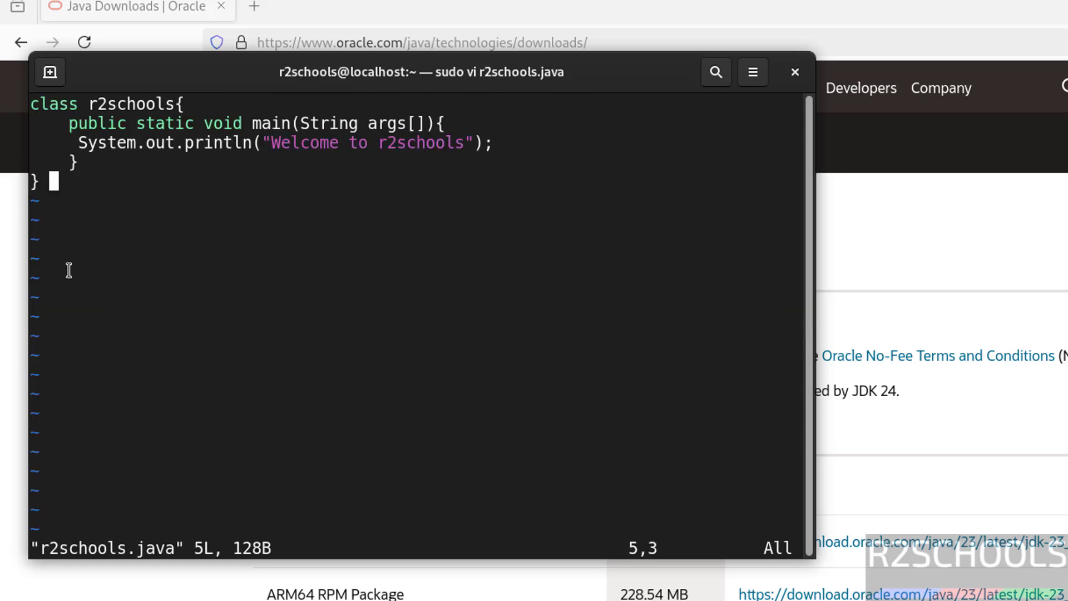
drag(78, 142, 496, 143)
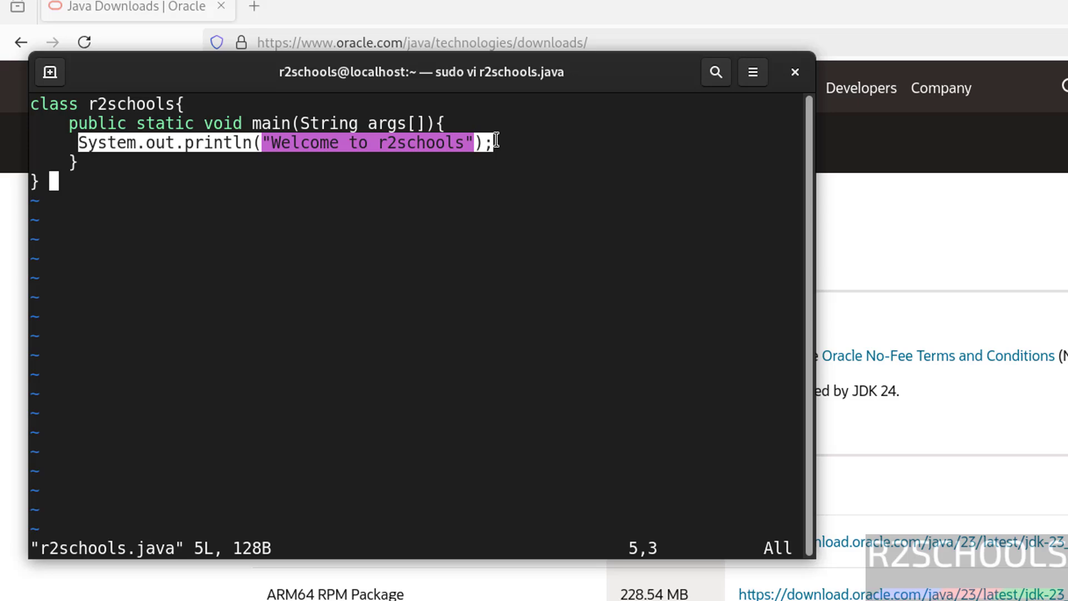
- Add System.out.println(8+9); below the existing println, fixing a typo
key(i)
key(Up)
key(Up)
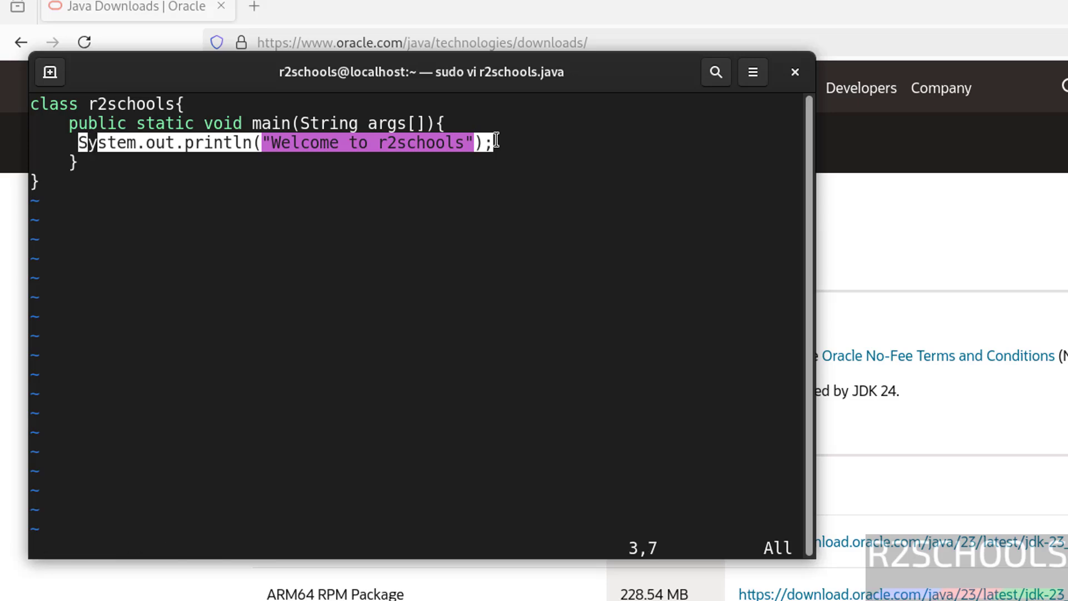
key(End)
key(Return)
key(Return)
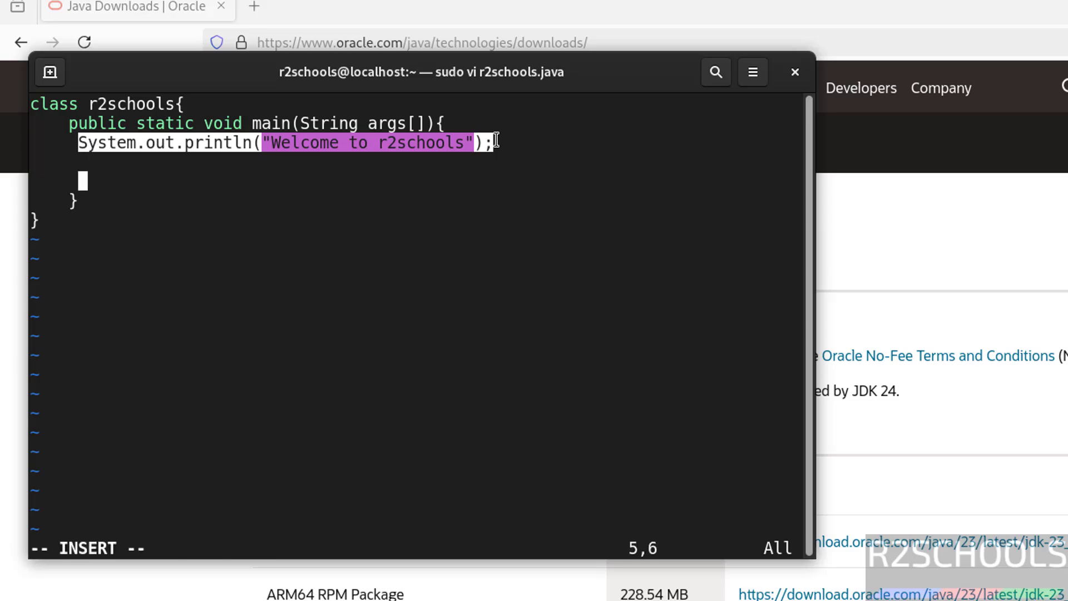
key(BackSpace)
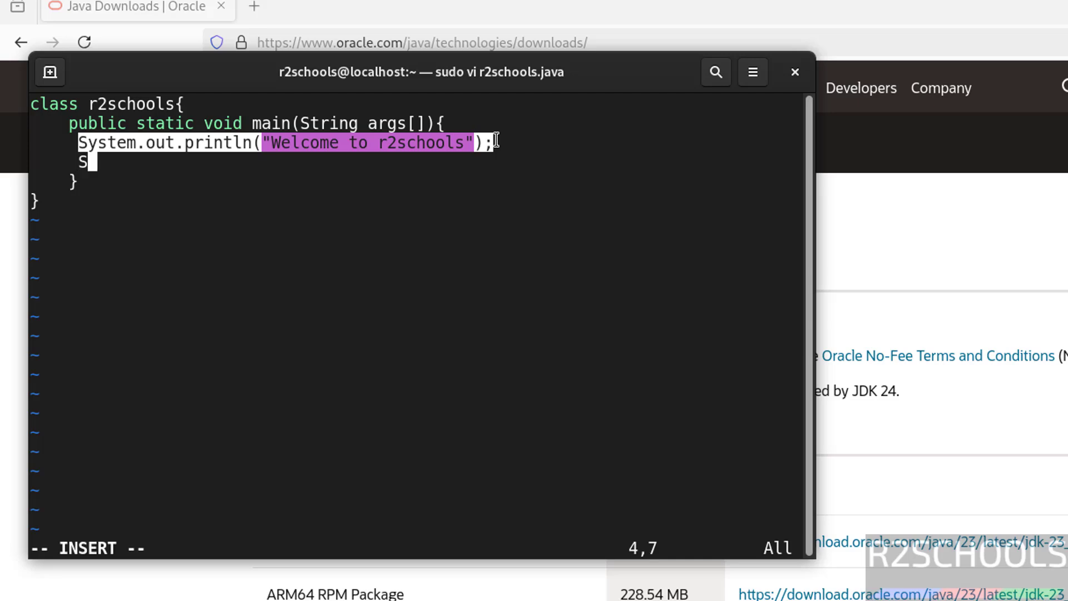
text(System.)
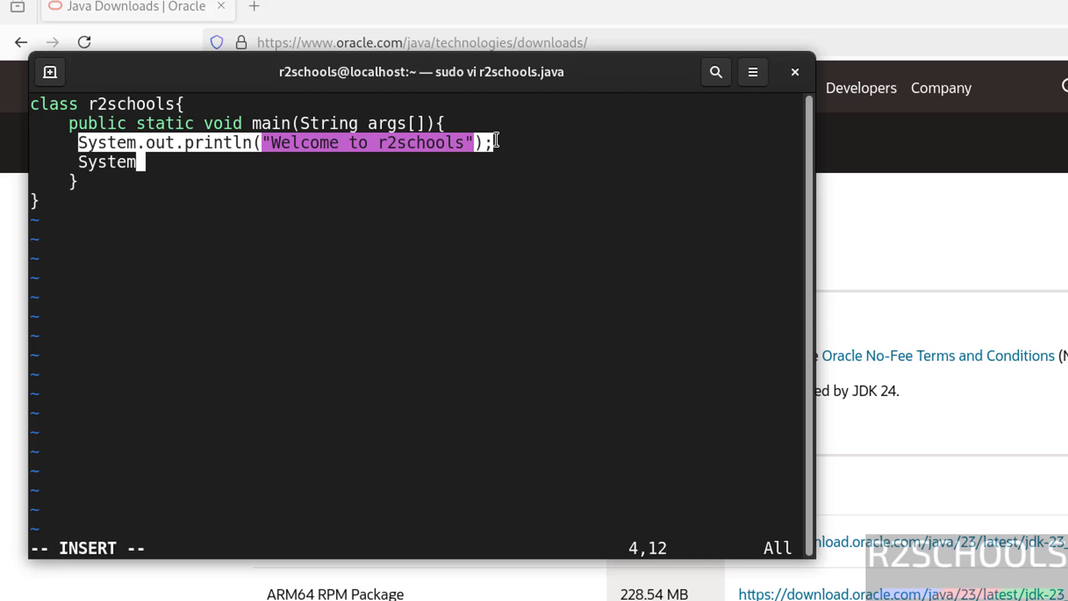
text(out.)
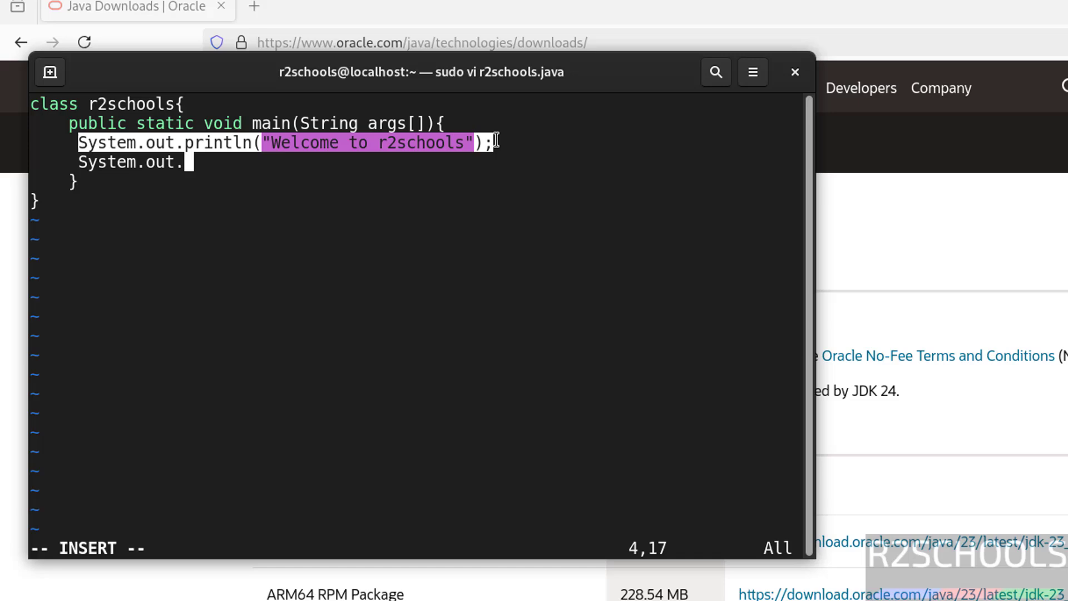
text(printl)
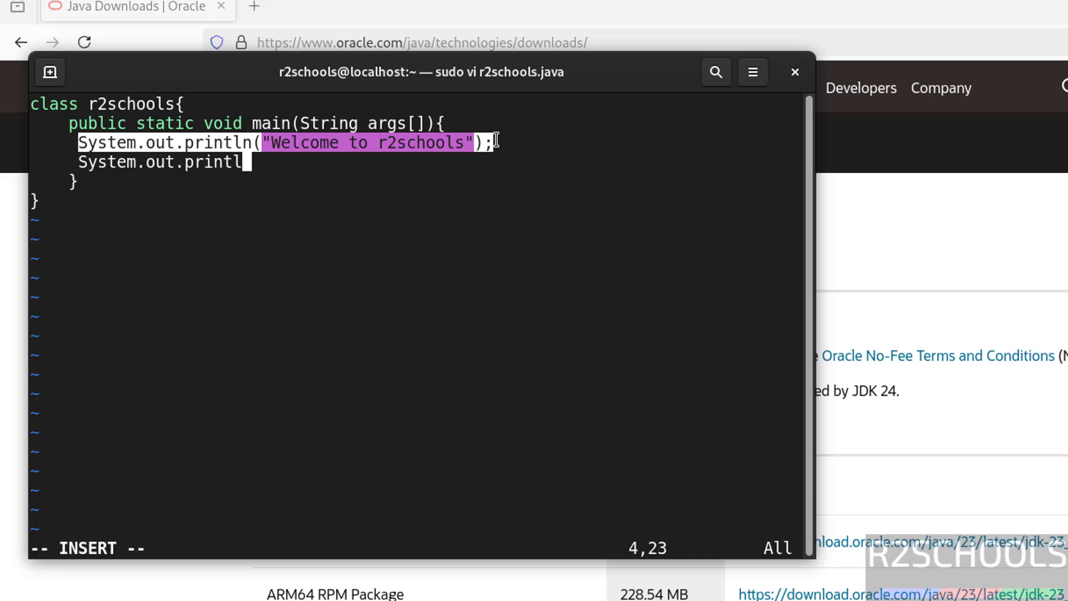
text(n()
text(*+9))
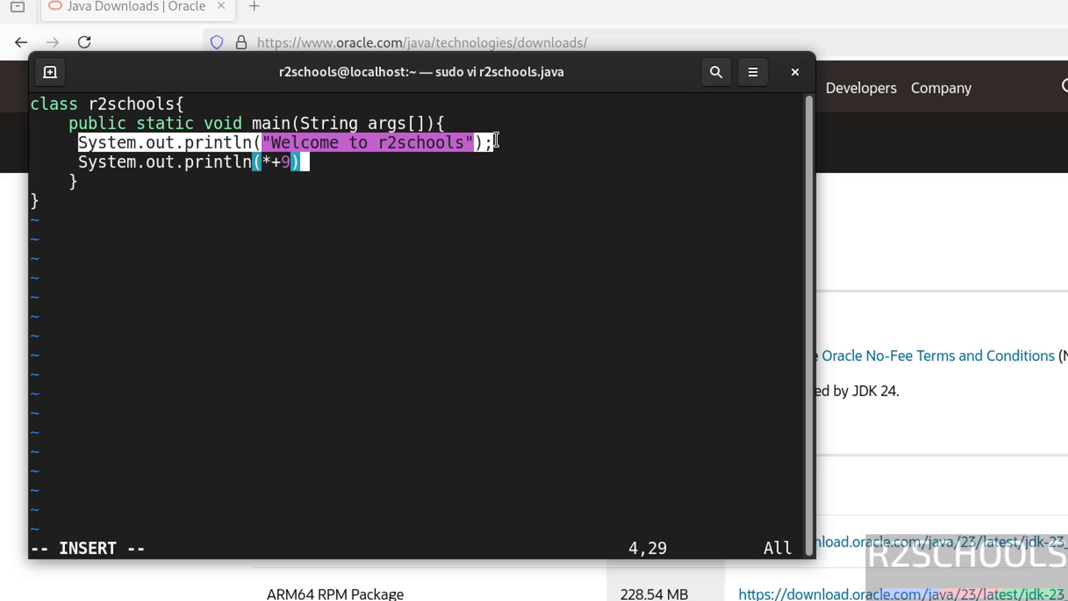
text(;)
key(Left)
key(Left)
key(Left)
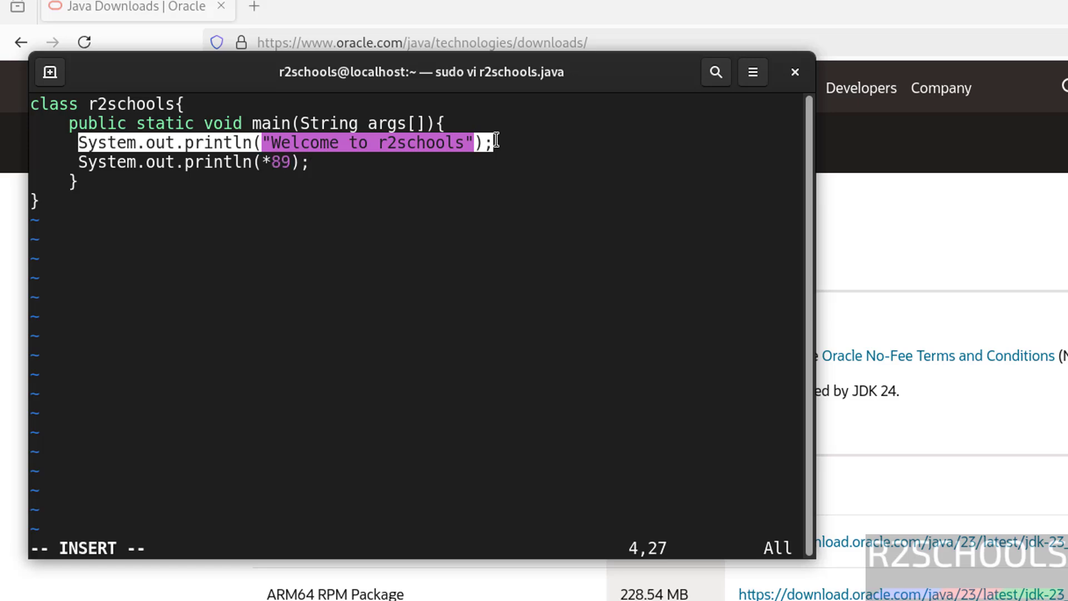
key(BackSpace)
key(BackSpace)
text(8+)
key(Escape)
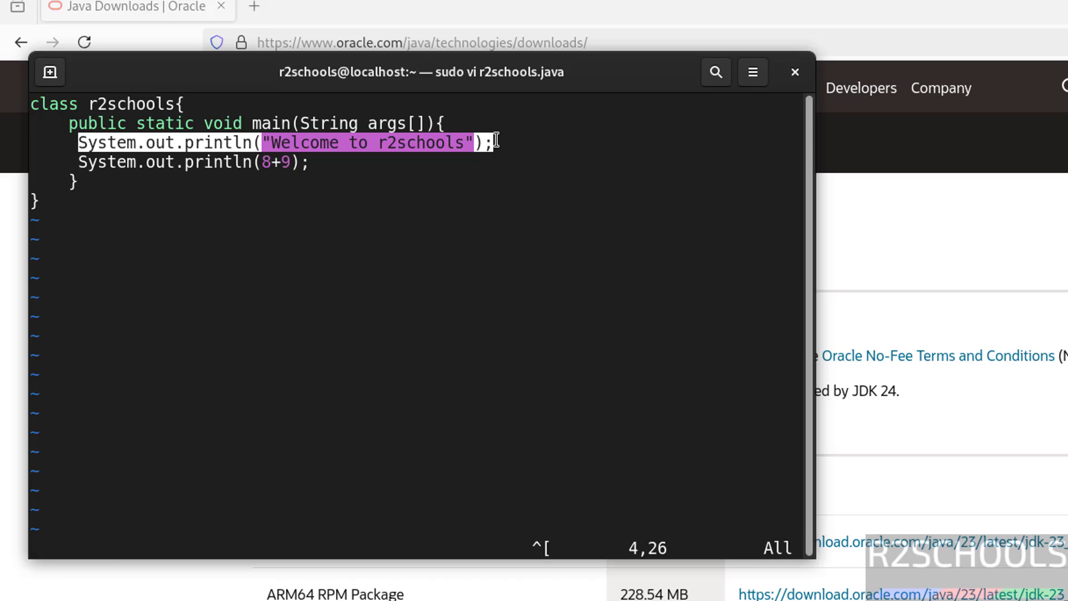
text(:wq)
- Save the edited r2schools.java, quit the editor, and run java r2schools
key(Return)
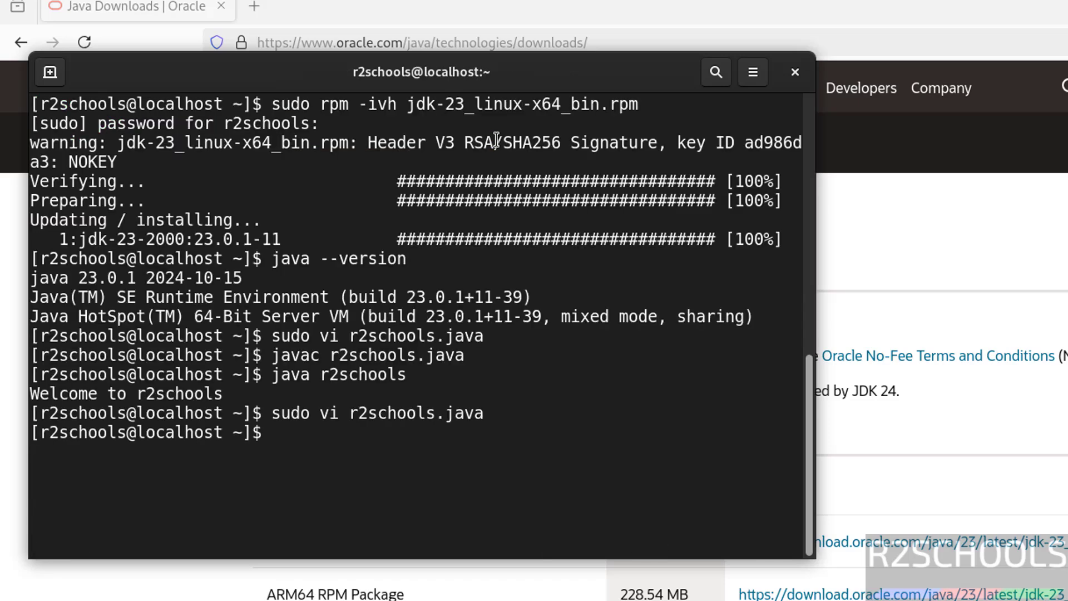
text(ja)
text(va r2)
key(Tab)
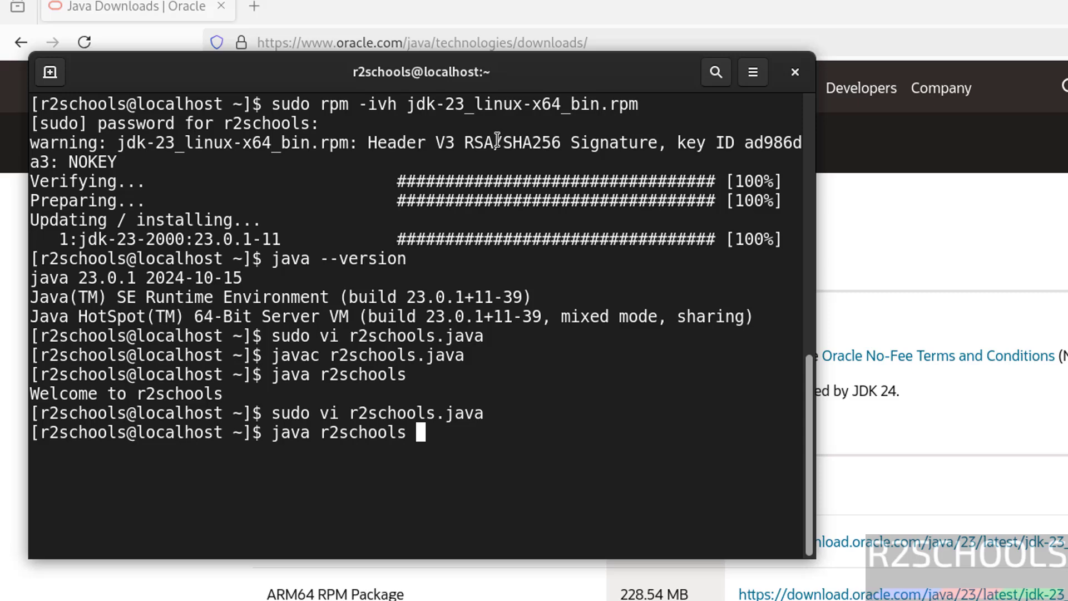
key(Return)
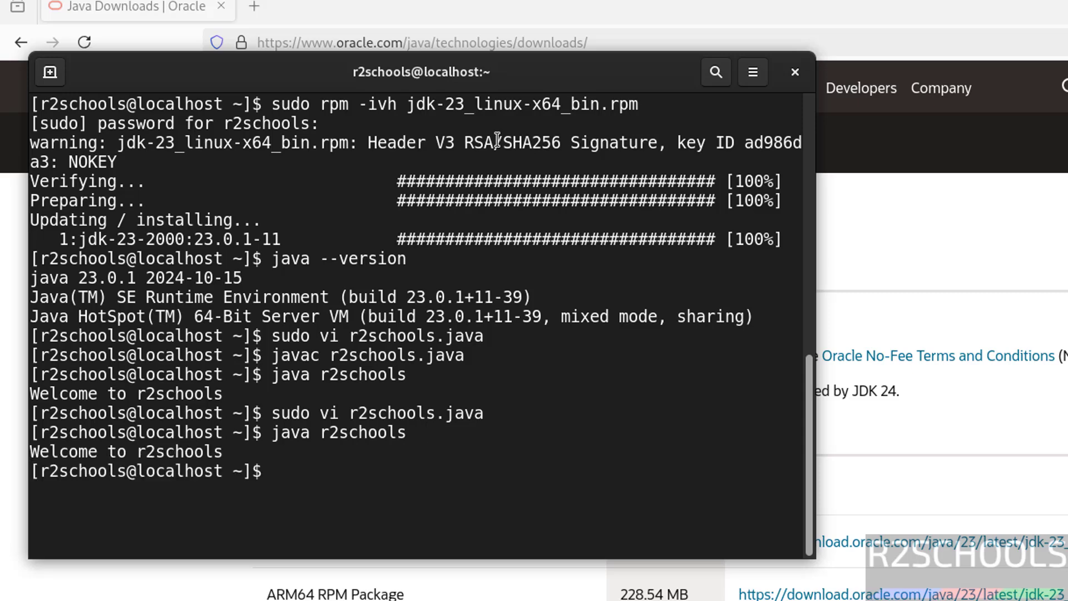
- Recompile r2schools.java and rerun it, printing 'Welcome to r2schools' and 17
key(Up)
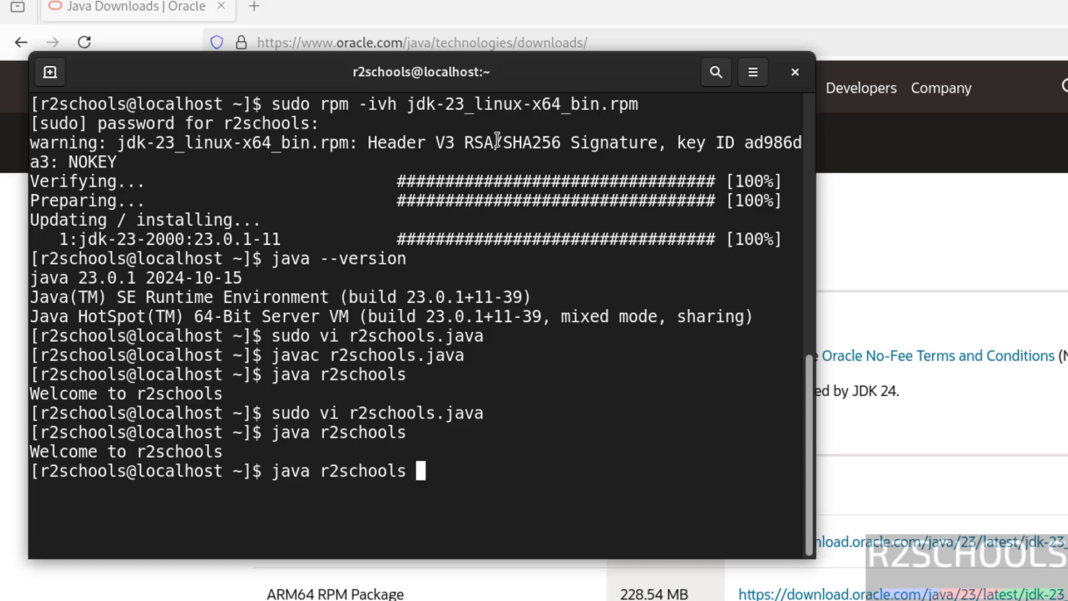
key(Up)
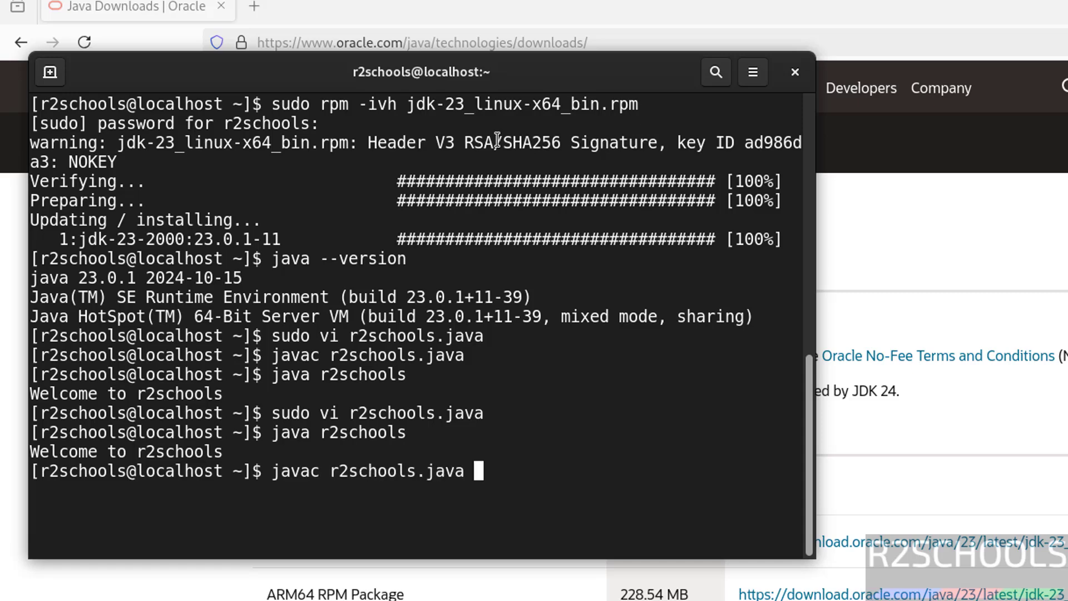
key(Return)
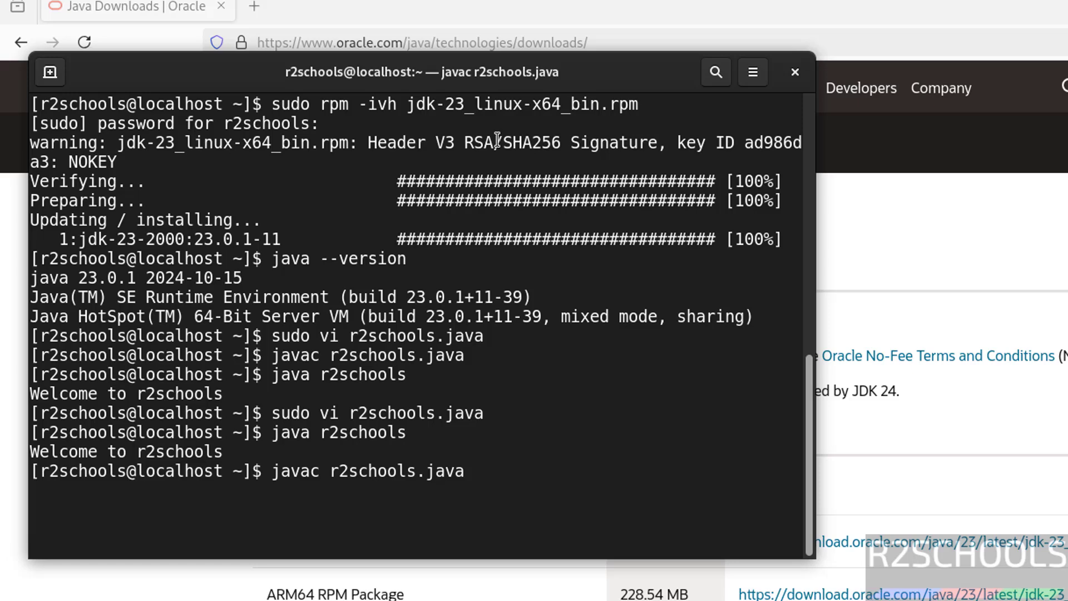
text(java r2schools)
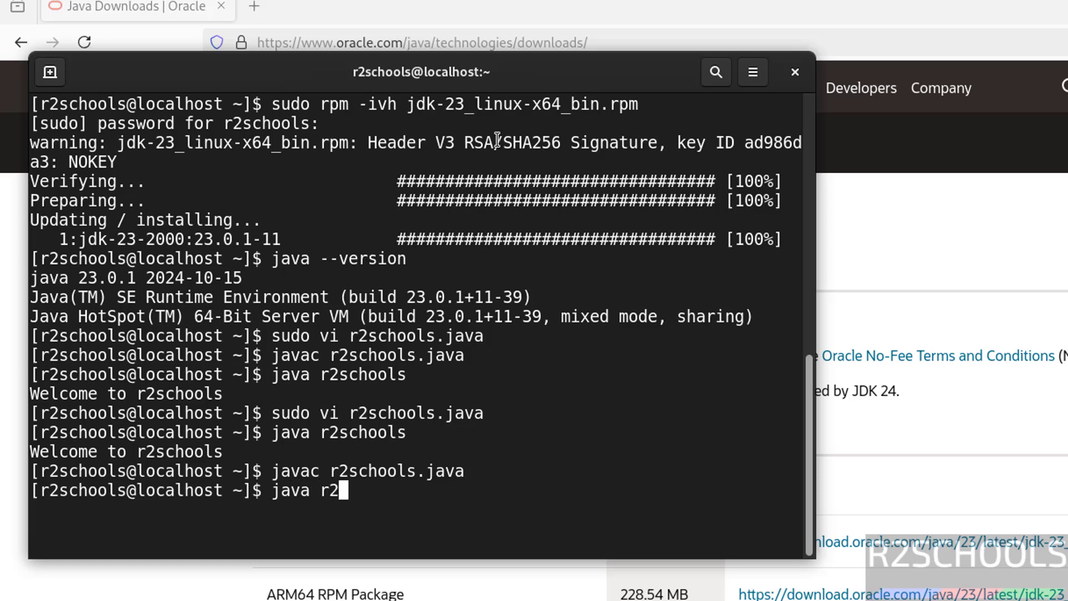
key(Return)
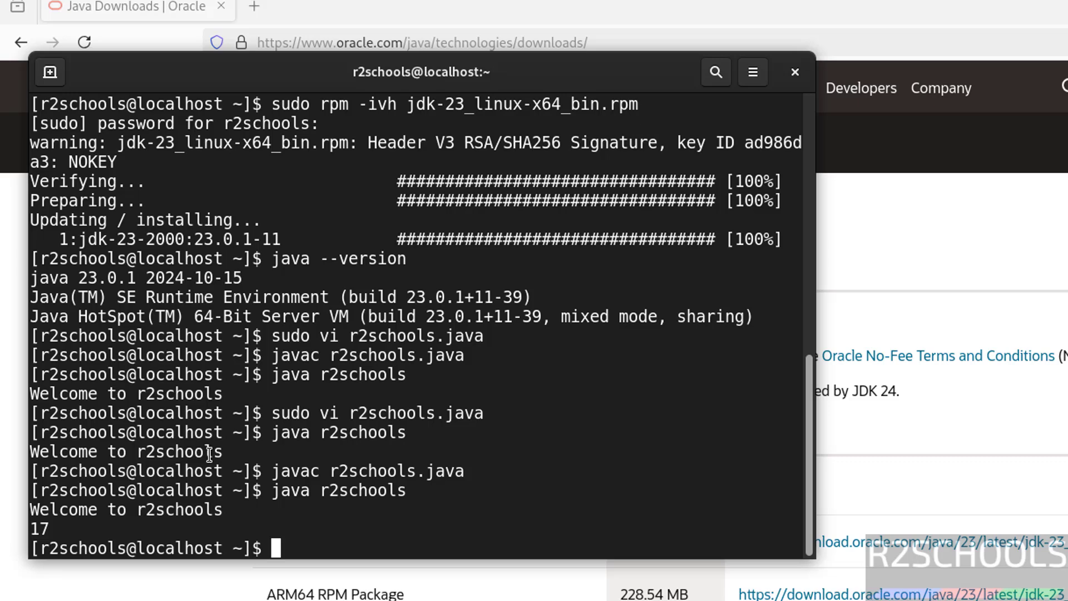
text(ls)
- List the home folder, then remove jdk-23_linux-x64_bin.rpm with rm
key(Return)
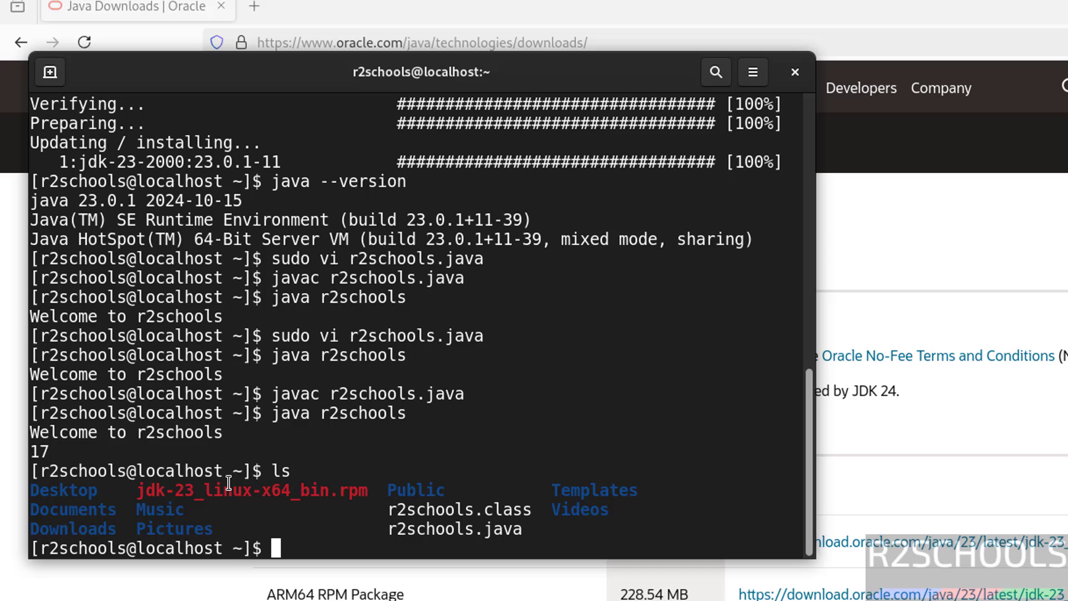
double_click(228, 490)
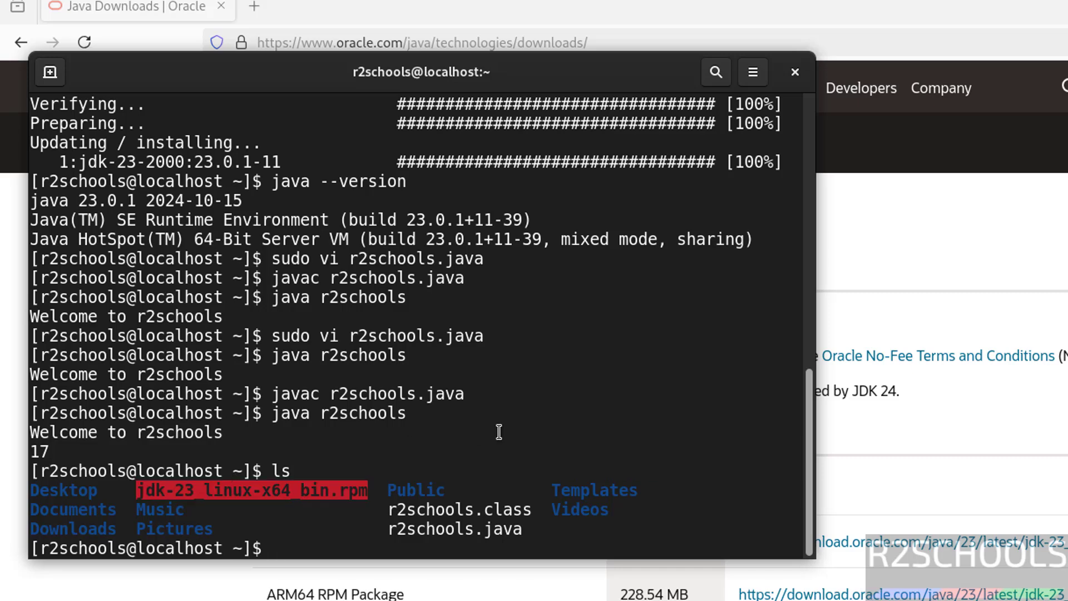
text(rm jd)
text(k)
key(Tab)
key(Return)
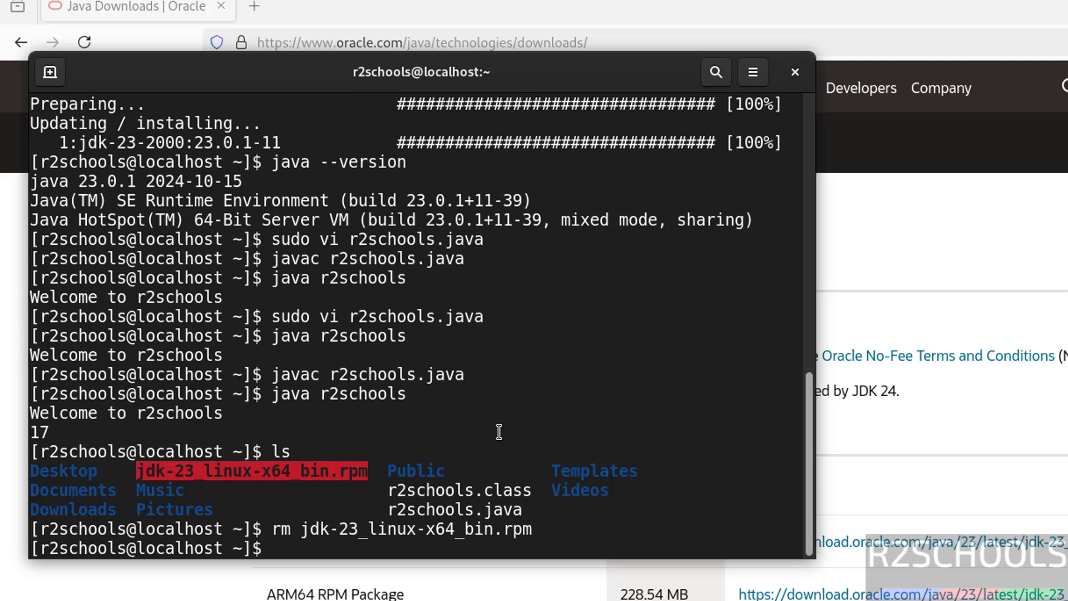